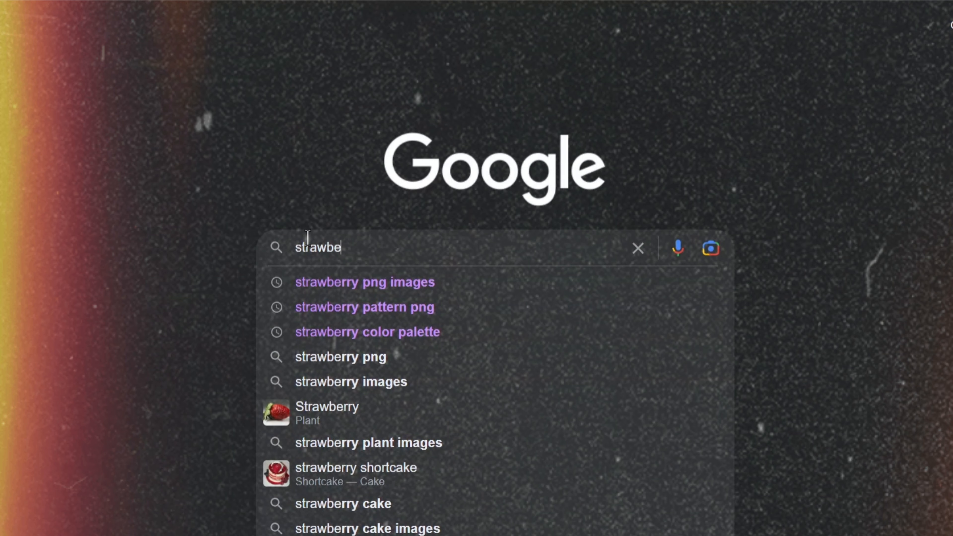
Search Google for strawberry pattern PNG images and browse the results
{"action": "type", "text": "ttern pnh"}
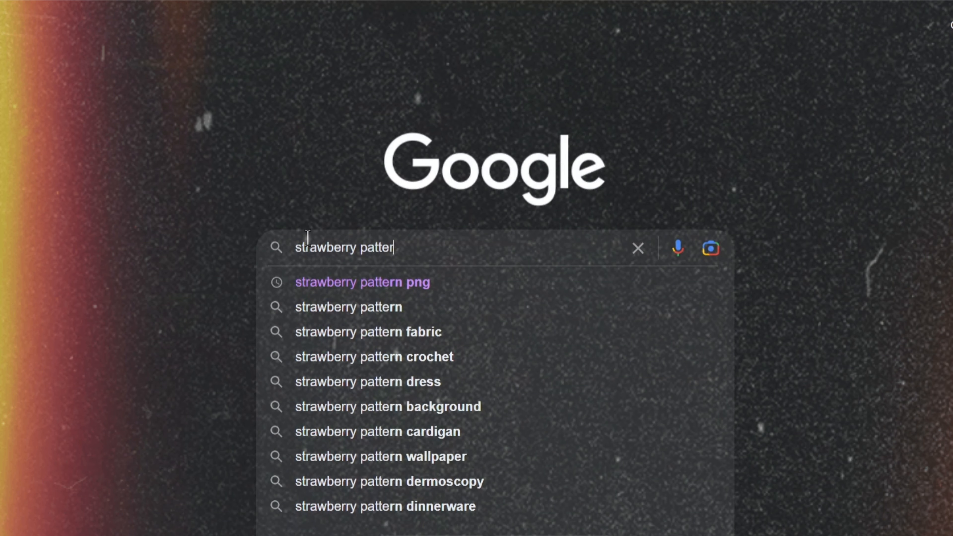
{"action": "key", "text": "Return"}
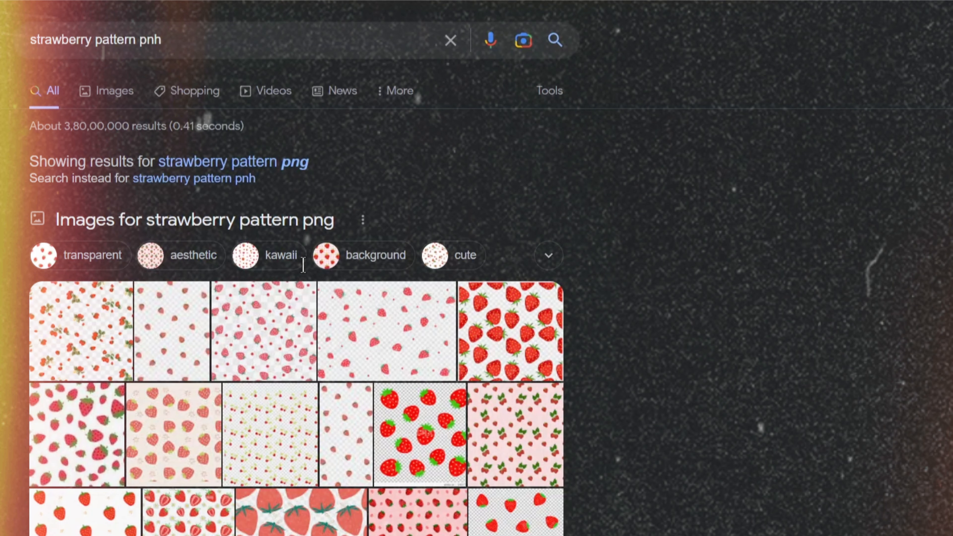
{"action": "scroll", "coordinate": [145, 447], "scroll_direction": "down", "scroll_amount": 5}
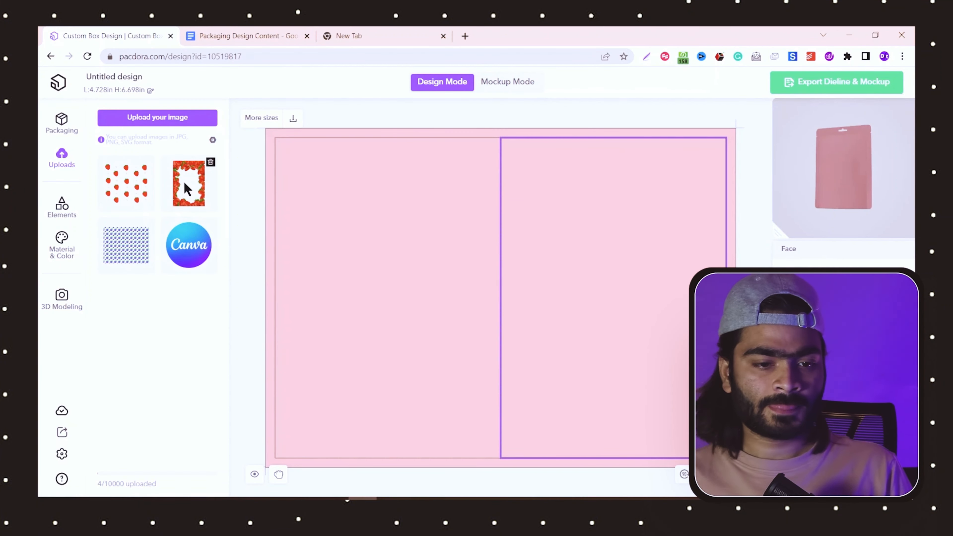
Place the uploaded strawberry border image on the dieline and align it to cover the empty panel beside the selected one
{"action": "left_click", "coordinate": [187, 189]}
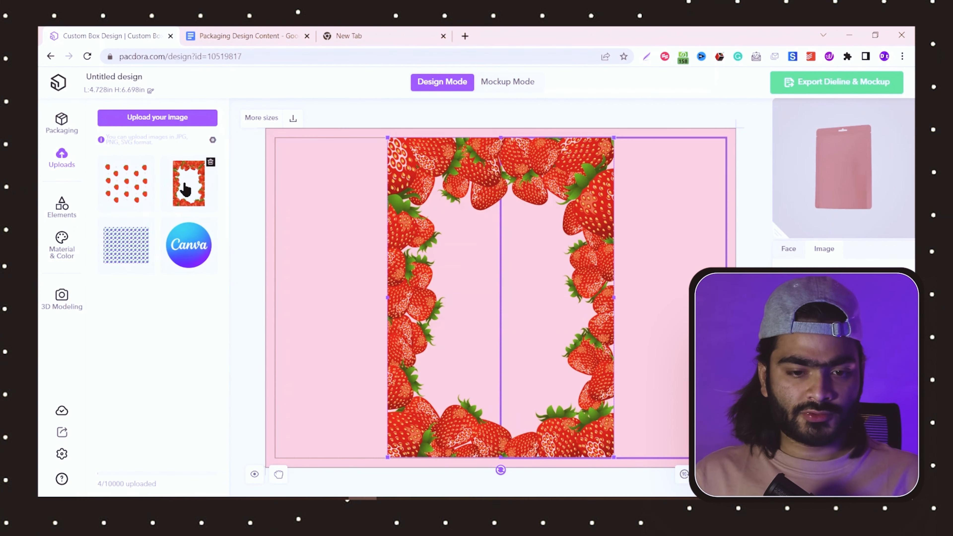
{"action": "left_click_drag", "start_coordinate": [475, 199], "coordinate": [363, 194]}
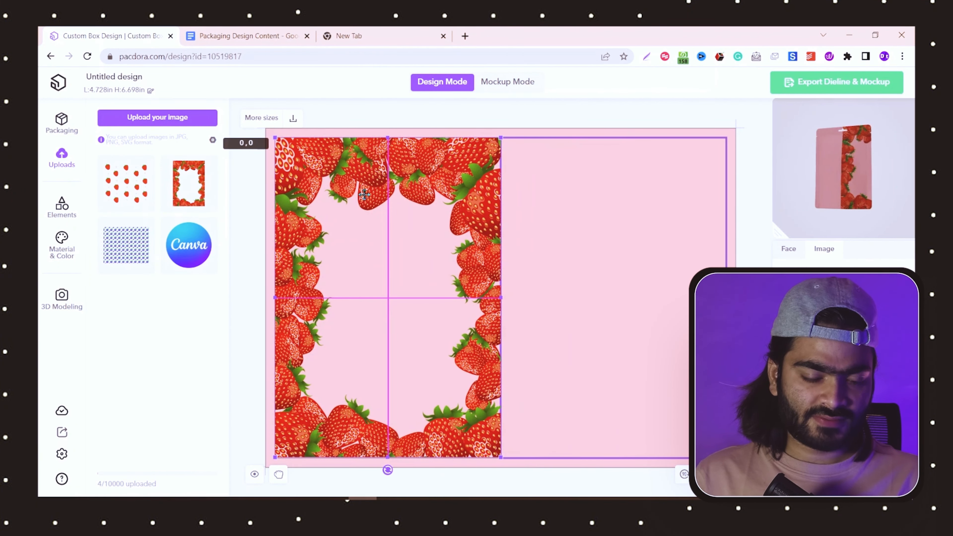
{"action": "scroll", "coordinate": [451, 239], "scroll_direction": "down", "scroll_amount": 3}
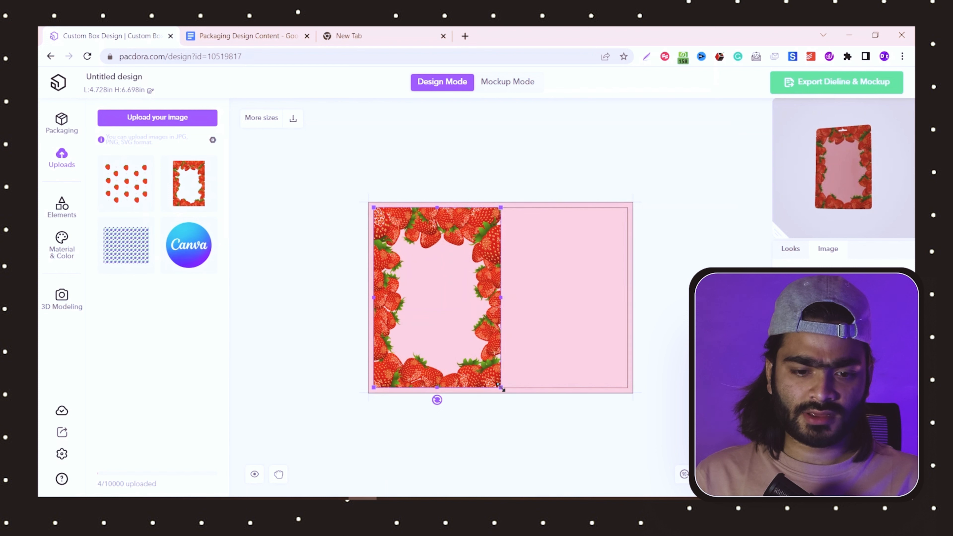
{"action": "left_click_drag", "start_coordinate": [444, 330], "coordinate": [444, 322]}
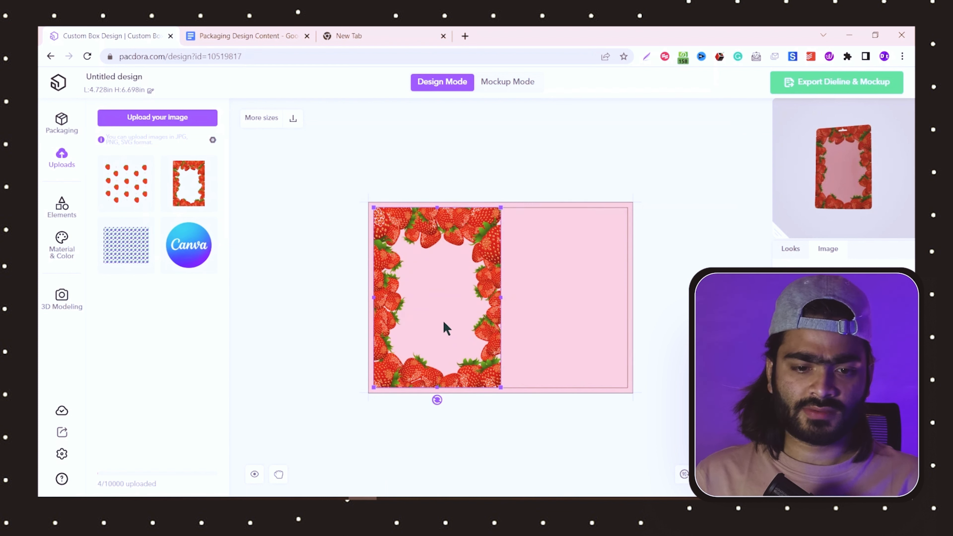
{"action": "scroll", "coordinate": [446, 326], "scroll_direction": "up", "scroll_amount": 3}
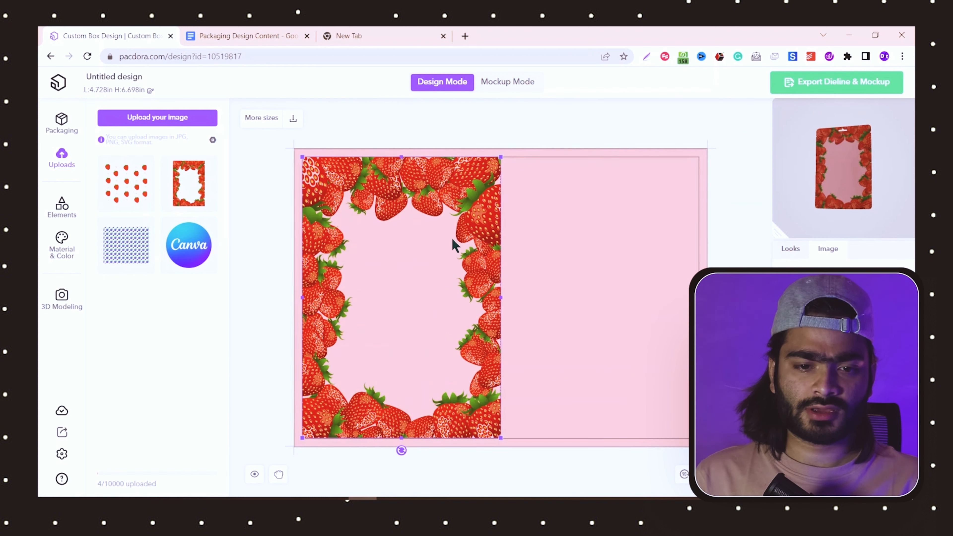
{"action": "left_click_drag", "start_coordinate": [482, 196], "coordinate": [482, 196]}
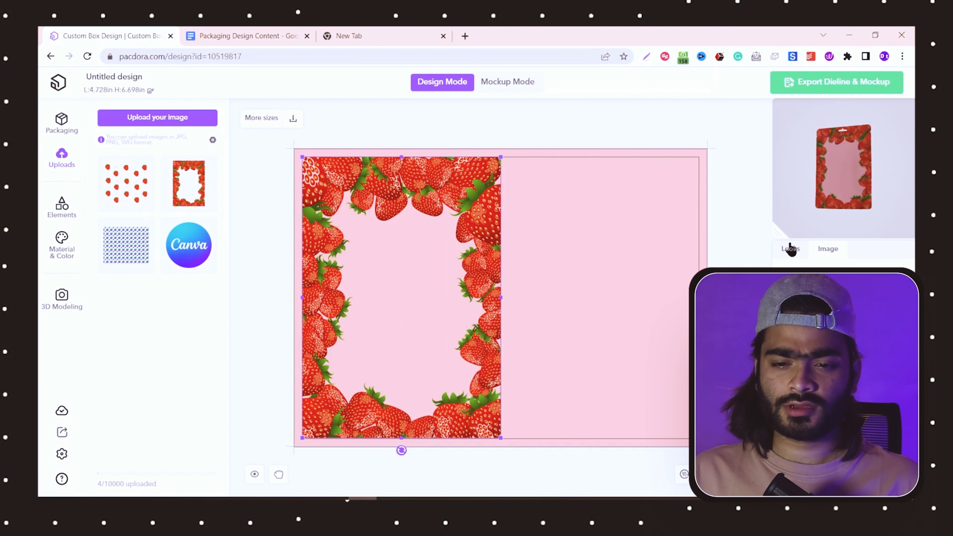
Enlarge the 3D preview, rotate the pouch to inspect the strawberry border, and shrink the preview again
{"action": "left_click_drag", "start_coordinate": [775, 229], "coordinate": [432, 389]}
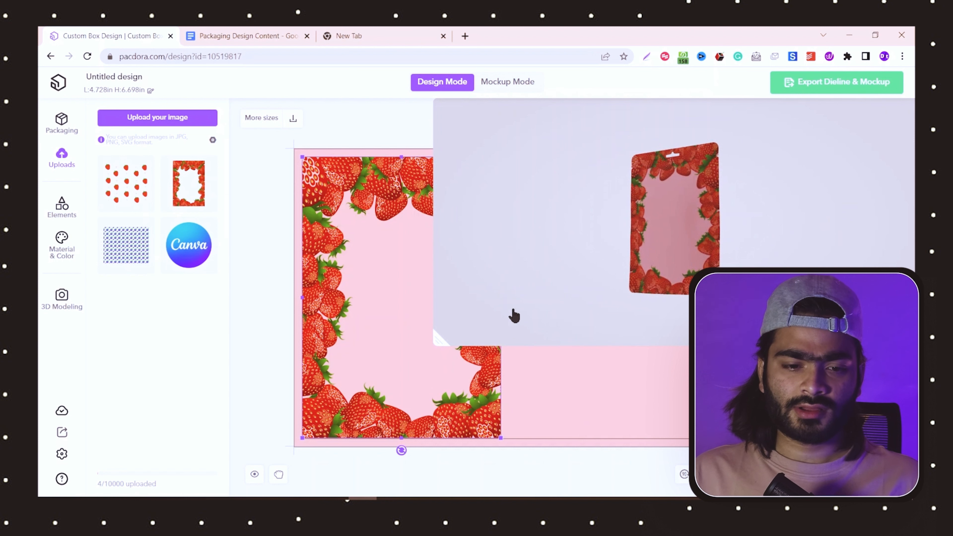
{"action": "left_click", "coordinate": [351, 278]}
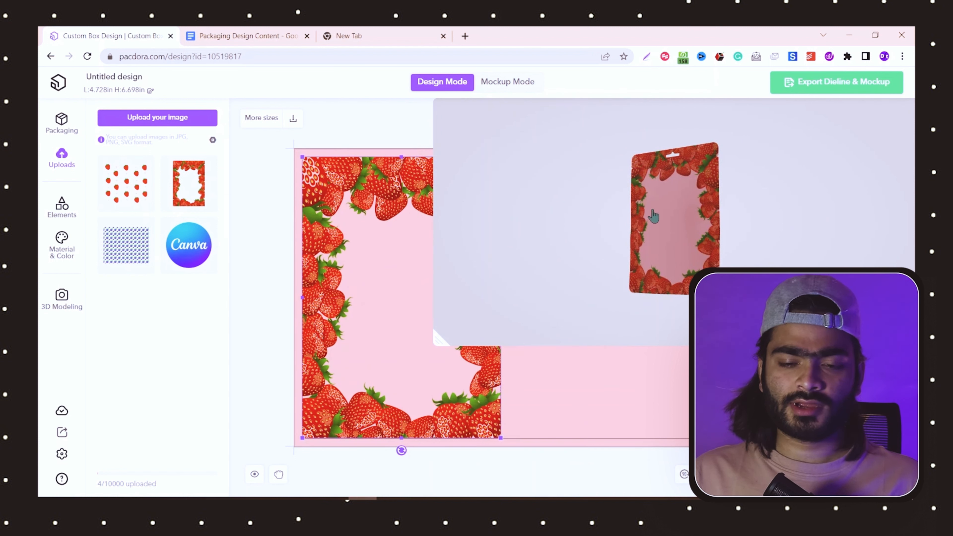
{"action": "left_click_drag", "start_coordinate": [654, 217], "coordinate": [733, 229]}
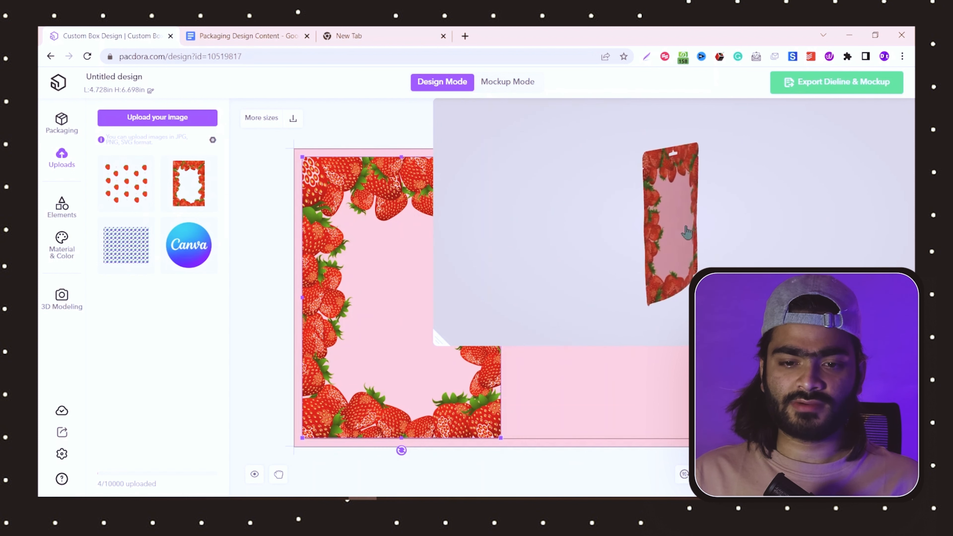
{"action": "left_click_drag", "start_coordinate": [436, 338], "coordinate": [781, 263]}
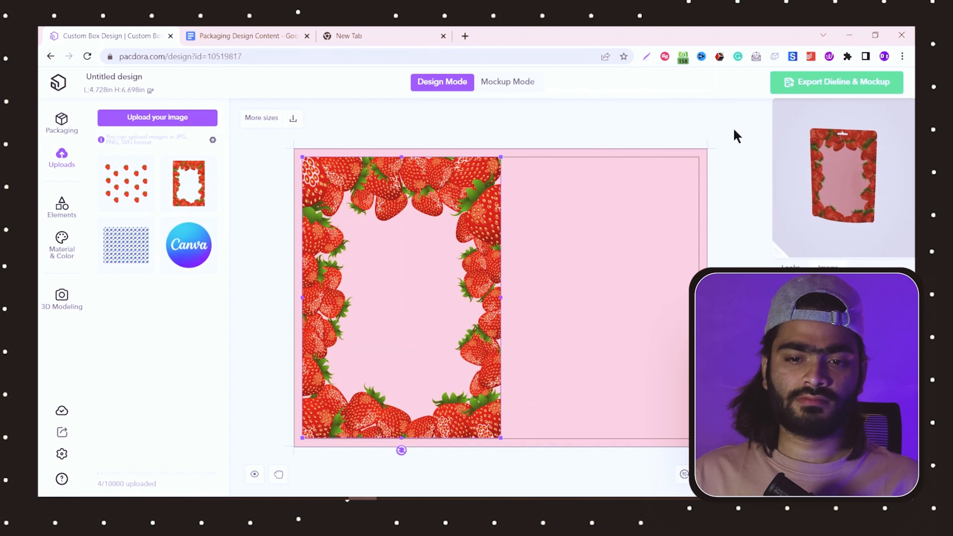
{"action": "left_click", "coordinate": [736, 136]}
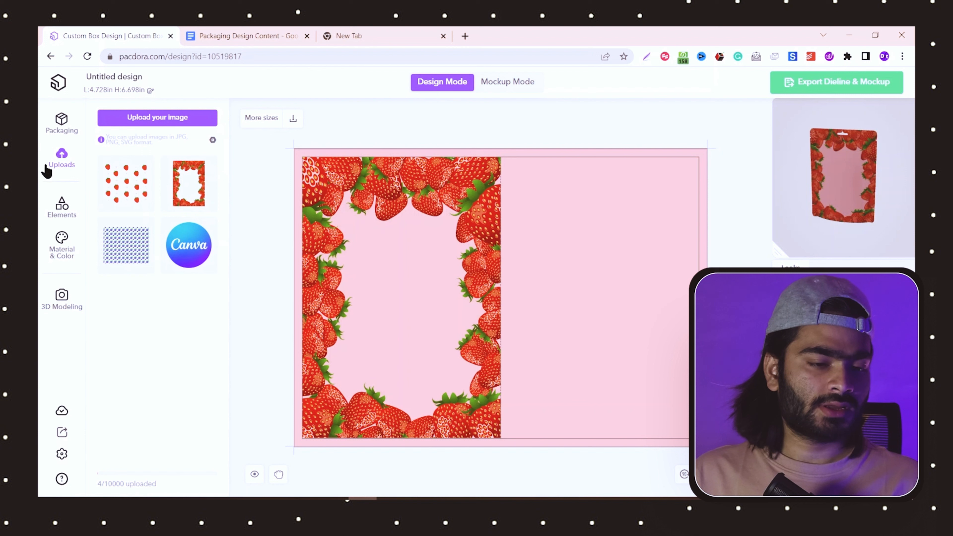
Add the black Pacdora WINE label from the text combinations to the design
{"action": "left_click", "coordinate": [56, 212]}
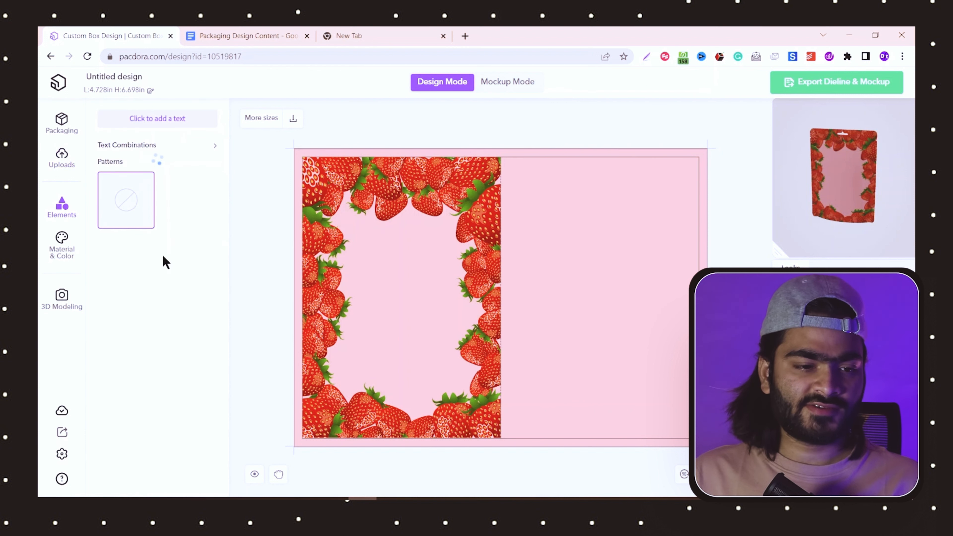
{"action": "left_click", "coordinate": [142, 147]}
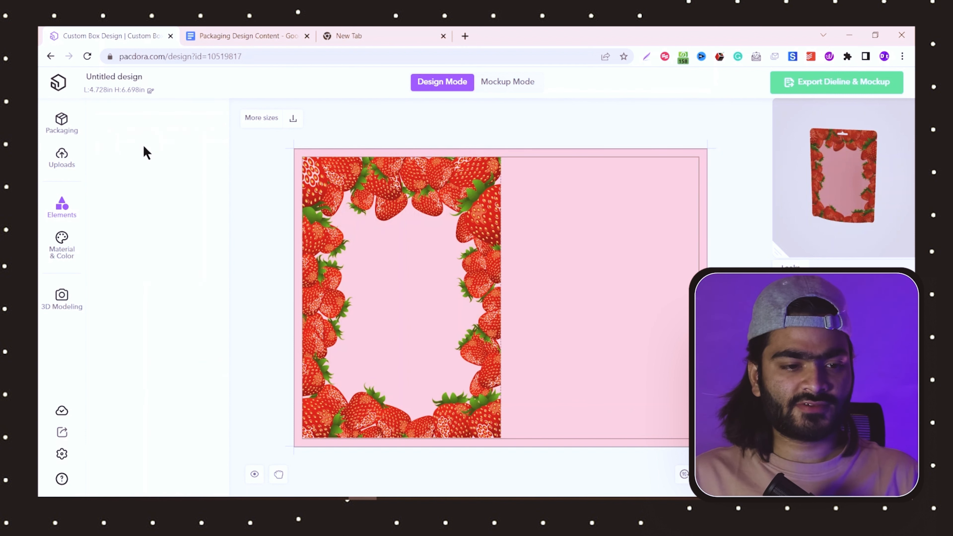
{"action": "scroll", "coordinate": [152, 206], "scroll_direction": "down", "scroll_amount": 3}
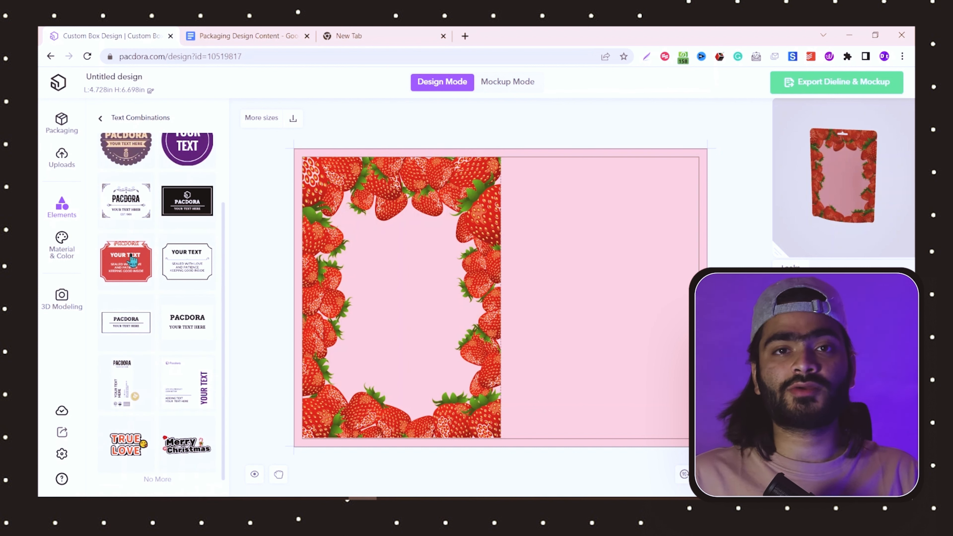
{"action": "scroll", "coordinate": [135, 259], "scroll_direction": "up", "scroll_amount": 3}
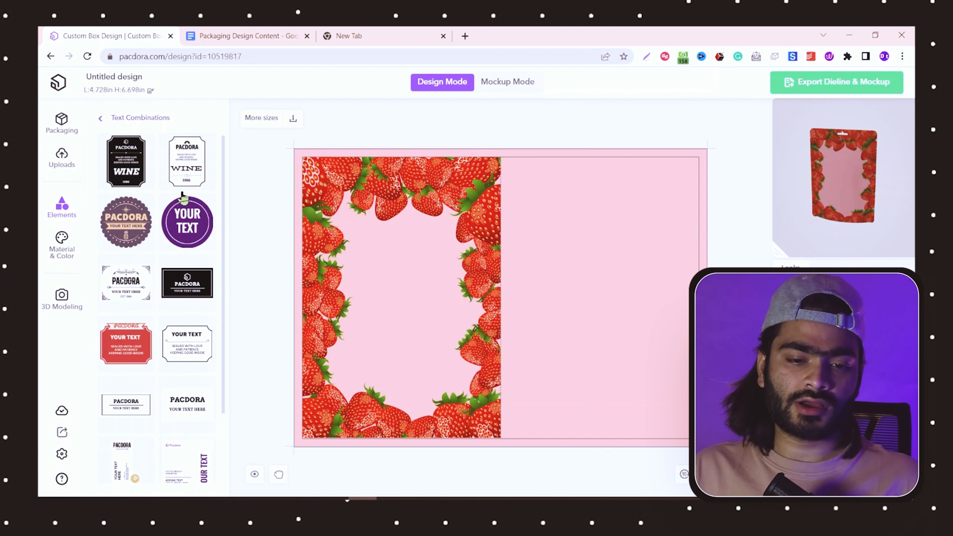
{"action": "left_click", "coordinate": [126, 162]}
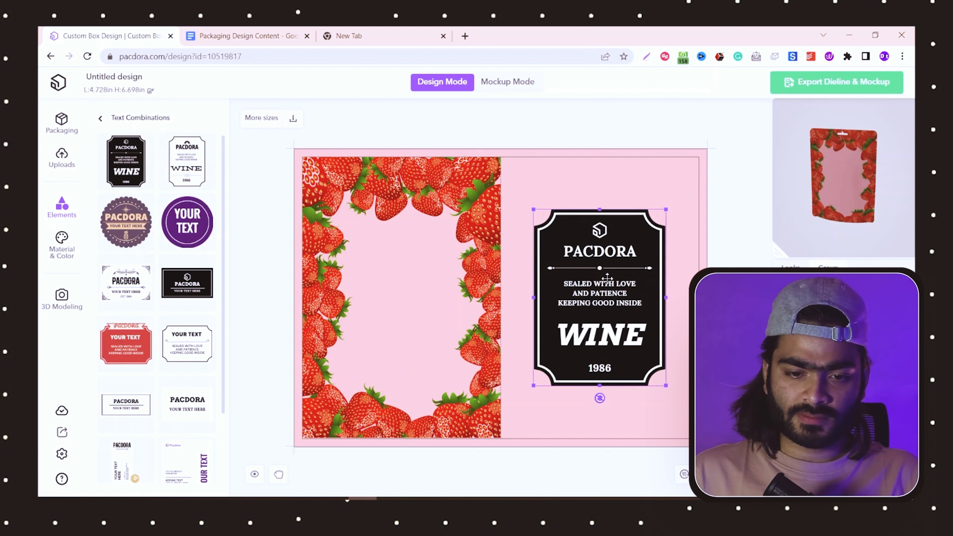
Move the black label onto the strawberry-framed panel, scale it down to fit centred inside the frame, and check it in 3D
{"action": "left_click_drag", "start_coordinate": [602, 276], "coordinate": [412, 273]}
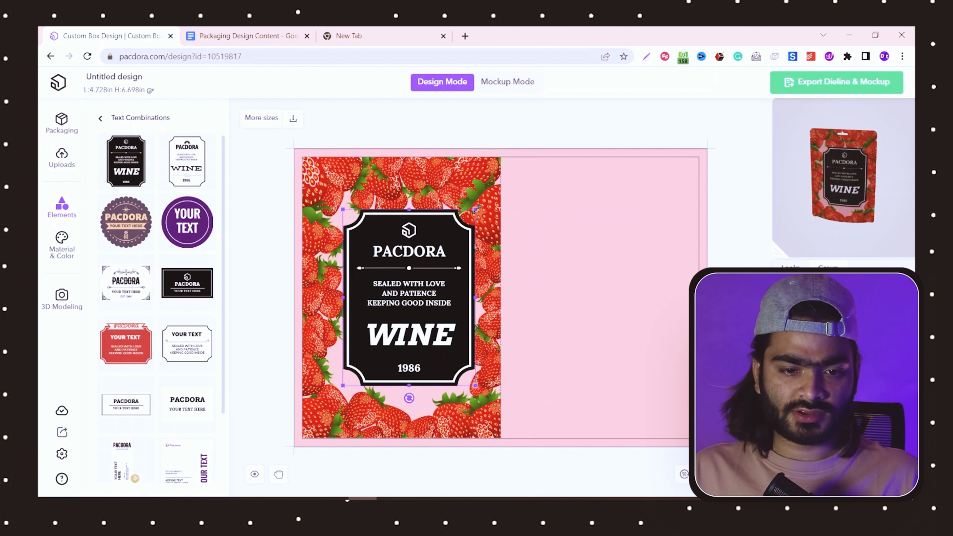
{"action": "left_click_drag", "start_coordinate": [475, 210], "coordinate": [421, 256]}
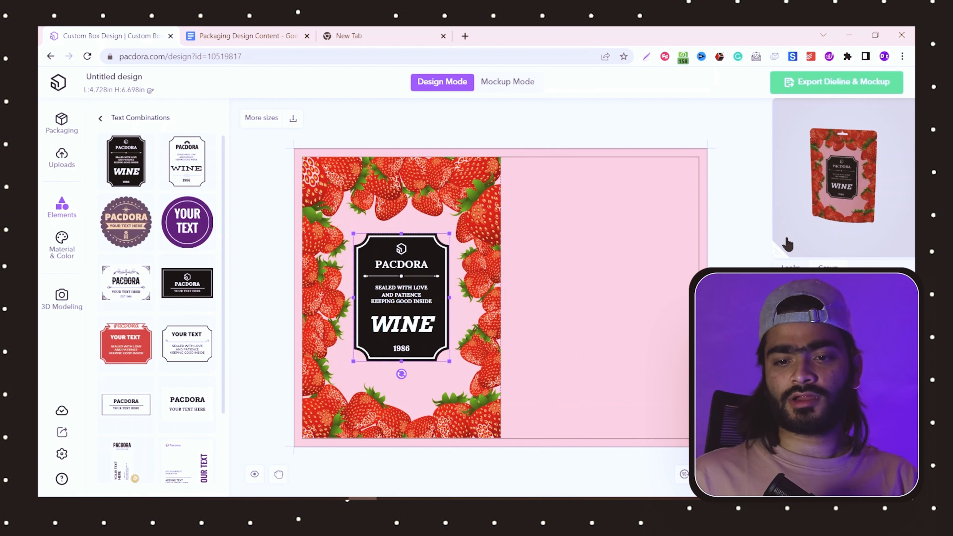
{"action": "mouse_move", "coordinate": [855, 166]}
{"action": "left_mouse_down"}
{"action": "mouse_move", "coordinate": [794, 164]}
{"action": "mouse_move", "coordinate": [856, 130]}
{"action": "mouse_move", "coordinate": [857, 162]}
{"action": "mouse_move", "coordinate": [837, 159]}
{"action": "left_mouse_up"}
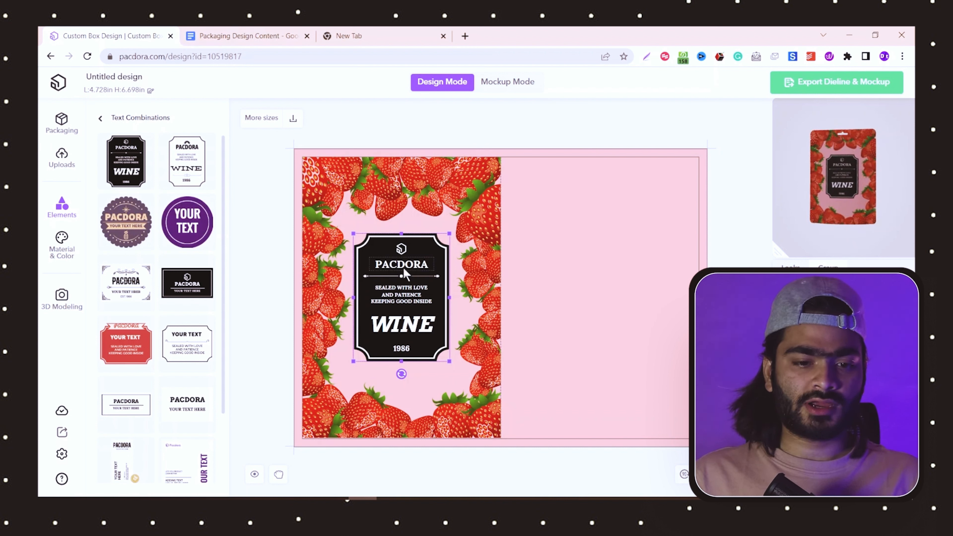
Replace the label's PACDORA heading with the shop name "Berry Shop" from the Packaging Design Content document
{"action": "double_click", "coordinate": [402, 265]}
{"action": "left_click", "coordinate": [230, 33]}
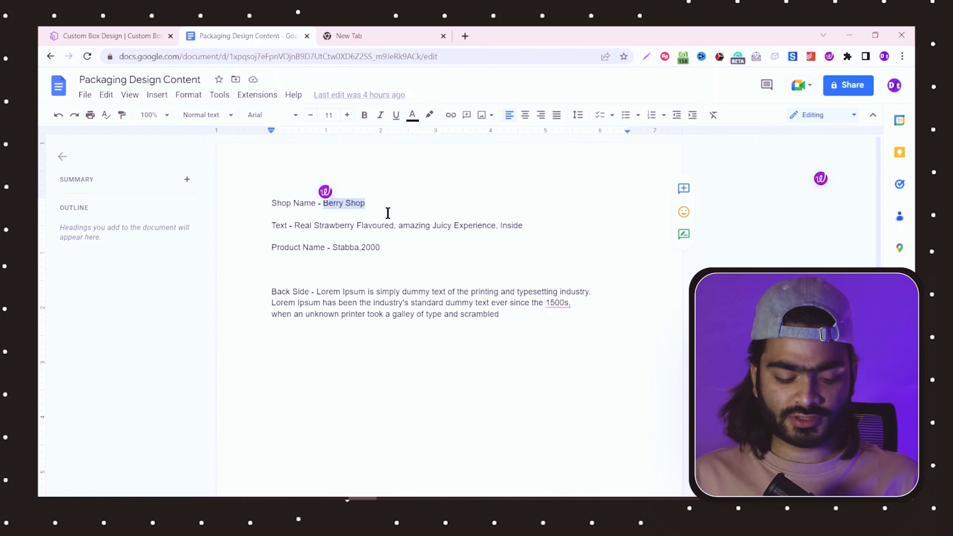
{"action": "left_click", "coordinate": [126, 36]}
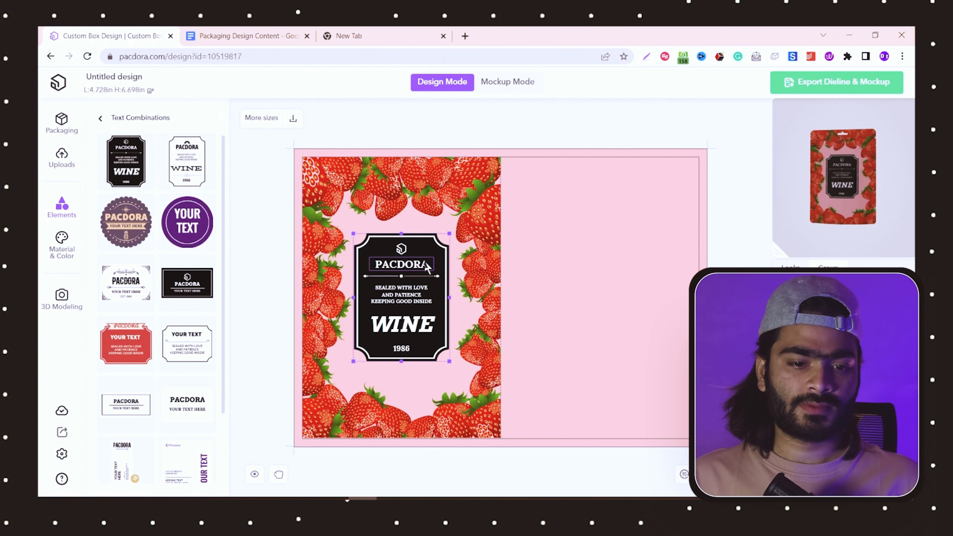
{"action": "double_click", "coordinate": [419, 264]}
{"action": "type", "text": "Berry Shop"}
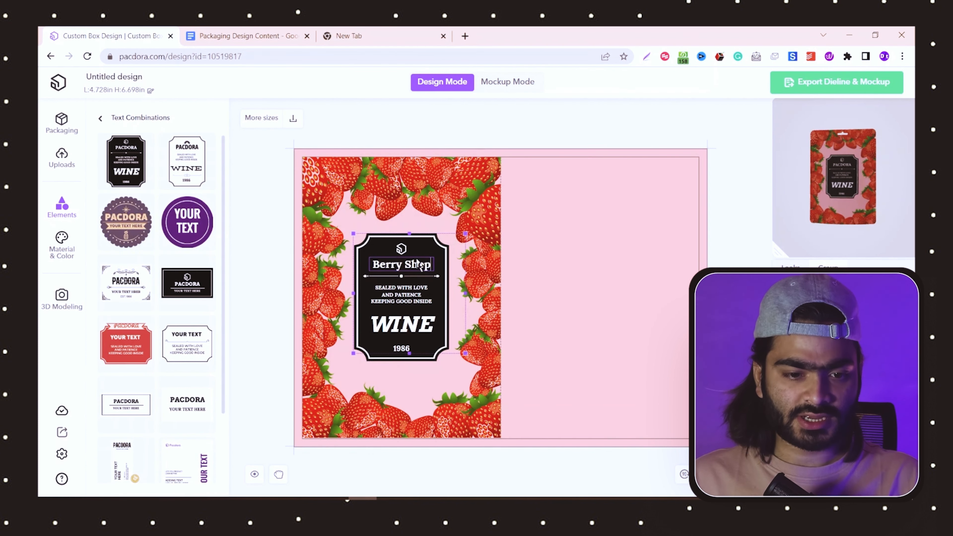
Copy "Real Strawberry Flavoured, amazing Juicy Experience, Inside" from the Packaging Design Content document and paste it over the label's tagline
{"action": "left_click", "coordinate": [264, 35]}
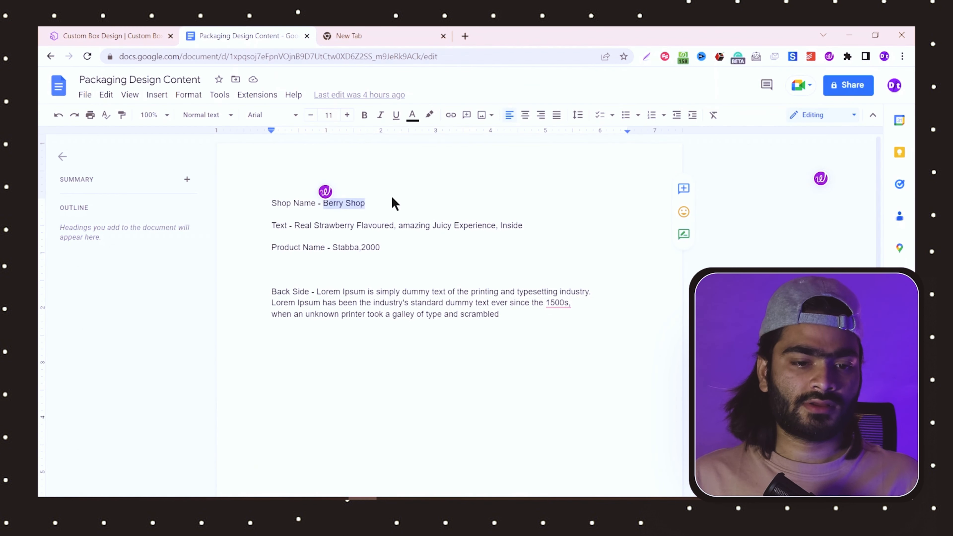
{"action": "left_click", "coordinate": [348, 226]}
{"action": "left_click_drag", "start_coordinate": [309, 227], "coordinate": [527, 225]}
{"action": "key", "text": "ctrl+c"}
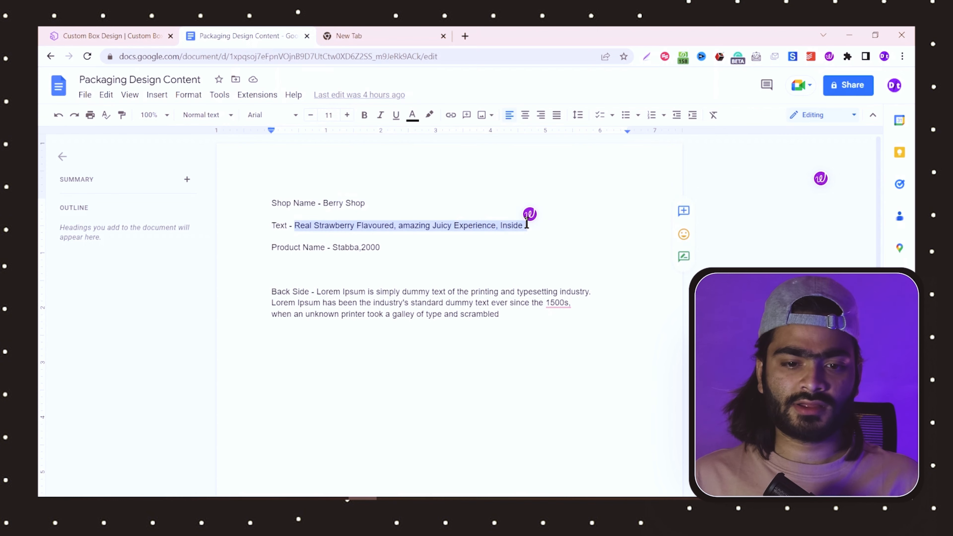
{"action": "left_click", "coordinate": [113, 34]}
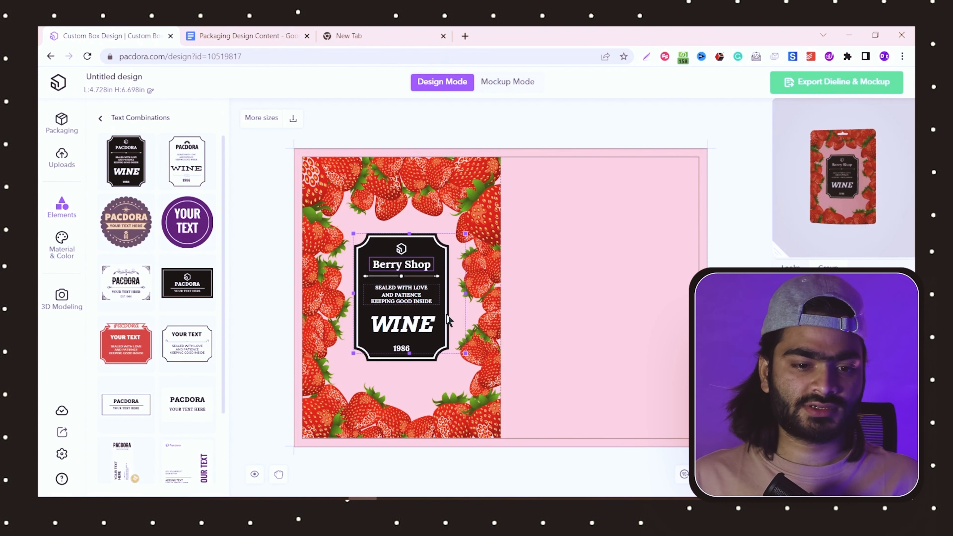
{"action": "double_click", "coordinate": [410, 294]}
{"action": "key", "text": "ctrl+v"}
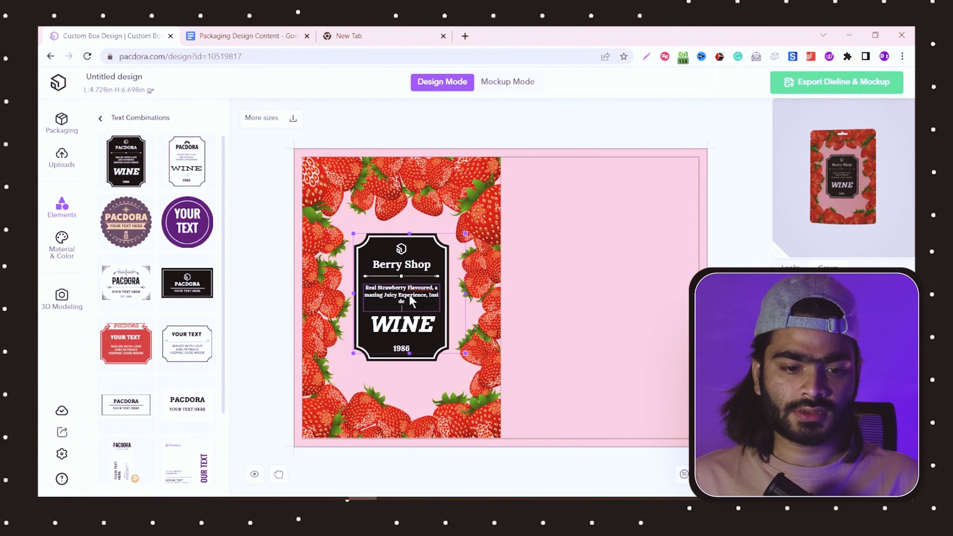
Insert a line break after "Flavoured," in the label's tagline so "amazing" starts on the second line
{"action": "scroll", "coordinate": [404, 297], "scroll_direction": "up", "scroll_amount": 3, "text": "ctrl"}
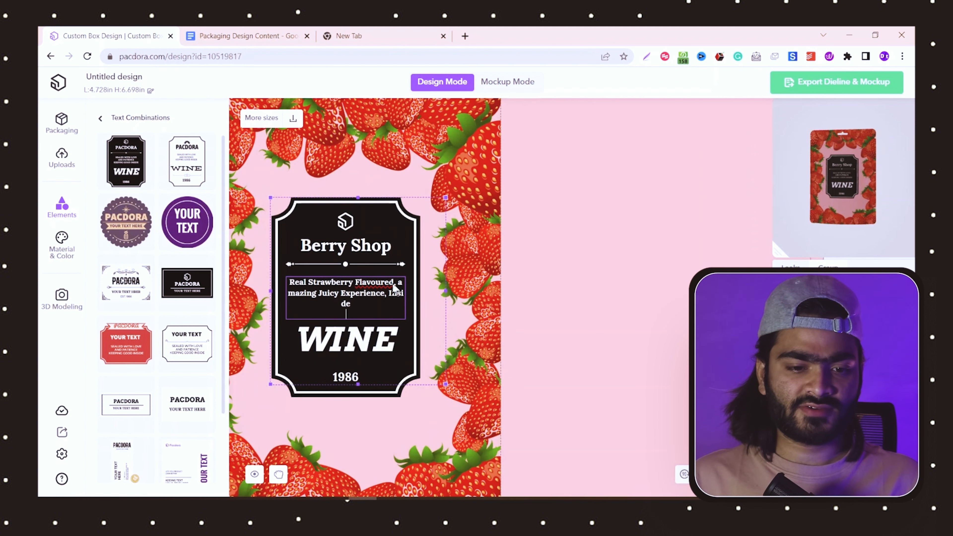
{"action": "double_click", "coordinate": [360, 306]}
{"action": "left_click", "coordinate": [361, 306]}
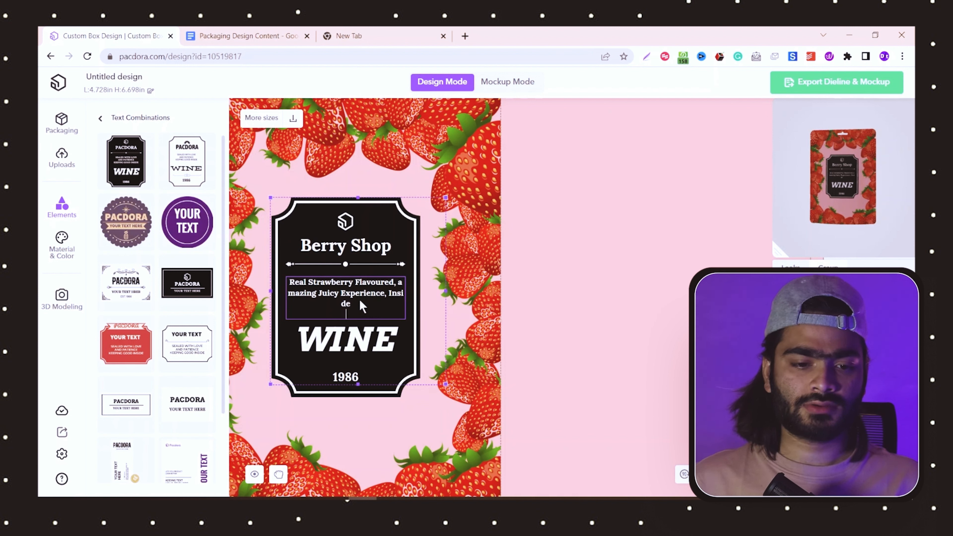
{"action": "key", "text": "Up"}
{"action": "key", "text": "Right"}
{"action": "key", "text": "Right"}
{"action": "key", "text": "Right"}
{"action": "key", "text": "Right"}
{"action": "key", "text": "Right"}
{"action": "key", "text": "Right"}
{"action": "key", "text": "Right"}
{"action": "key", "text": "Right"}
{"action": "key", "text": "Right"}
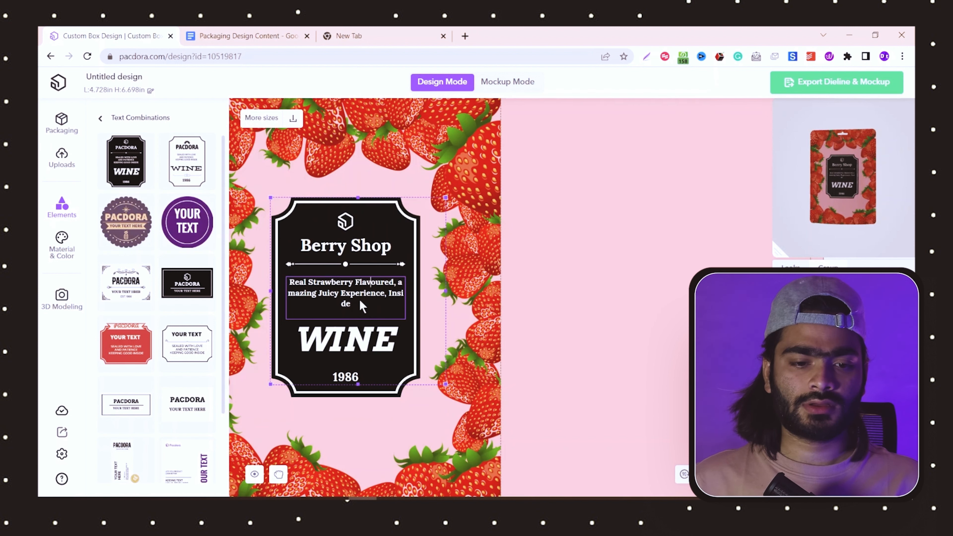
{"action": "key", "text": "Right"}
{"action": "key", "text": "Right"}
{"action": "key", "text": "Right"}
{"action": "key", "text": "Right"}
{"action": "key", "text": "Return"}
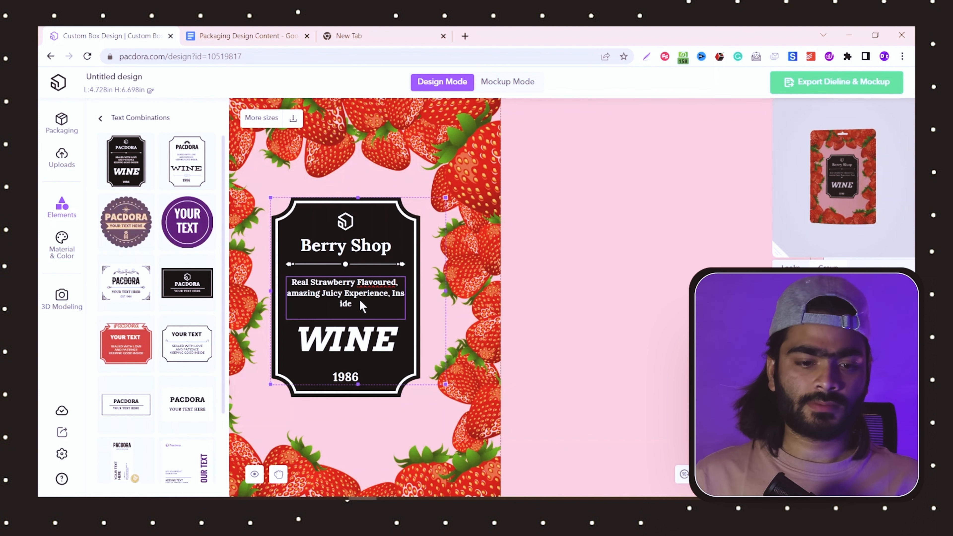
{"action": "left_click", "coordinate": [563, 310]}
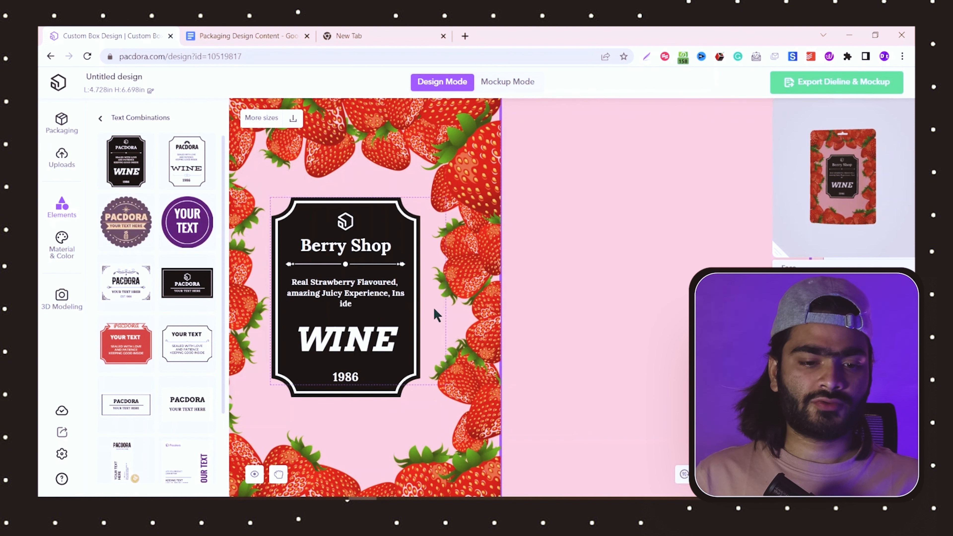
{"action": "scroll", "coordinate": [379, 320], "scroll_direction": "down", "scroll_amount": 2}
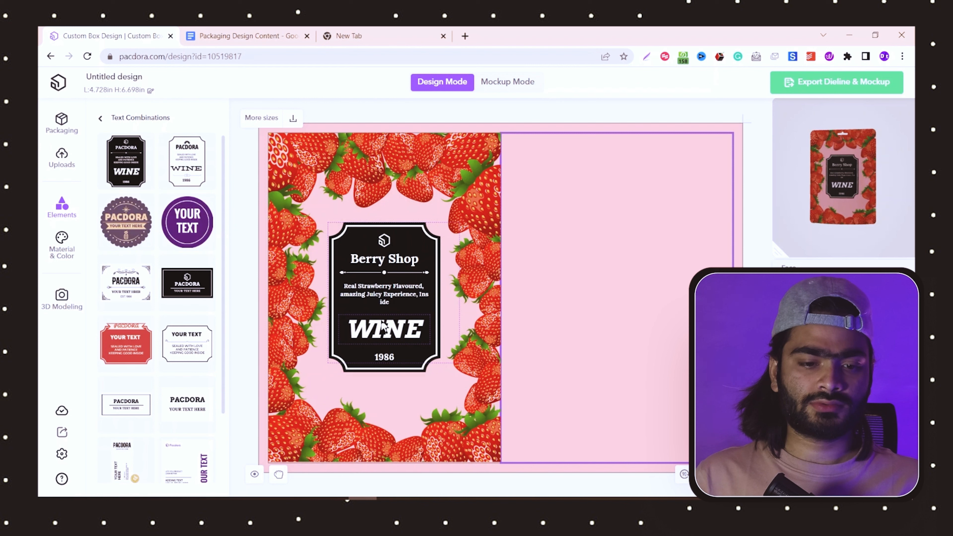
Copy the product name "Stabba" from the Packaging Design Content document and paste it over WINE on the Pacdora label
{"action": "left_click", "coordinate": [224, 36]}
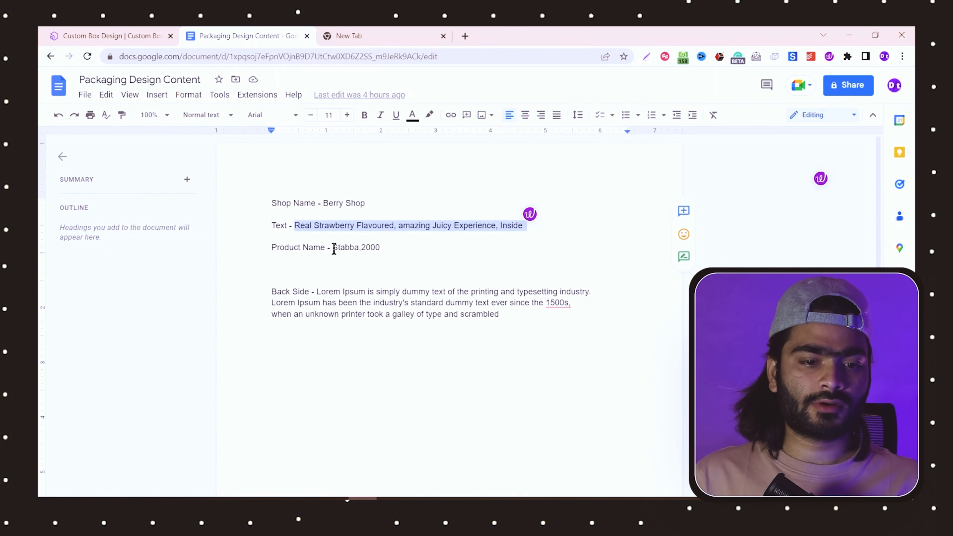
{"action": "left_click_drag", "start_coordinate": [334, 248], "coordinate": [359, 248]}
{"action": "key", "text": "ctrl+c"}
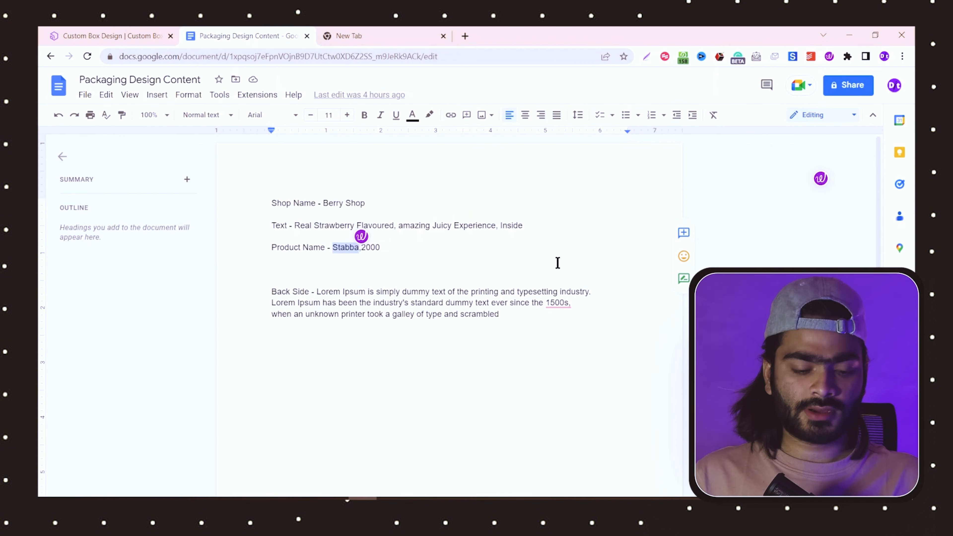
{"action": "left_click", "coordinate": [94, 36]}
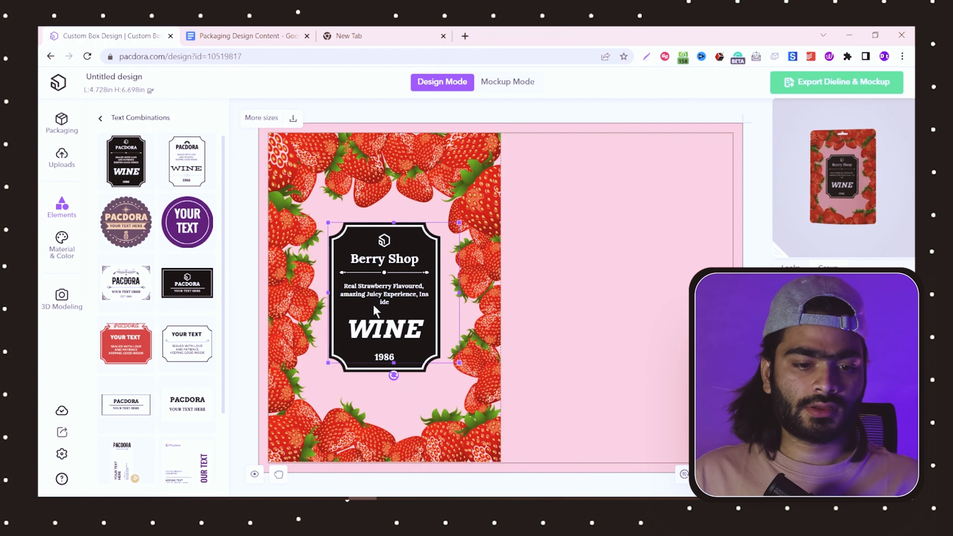
{"action": "double_click", "coordinate": [391, 321]}
{"action": "key", "text": "ctrl+v"}
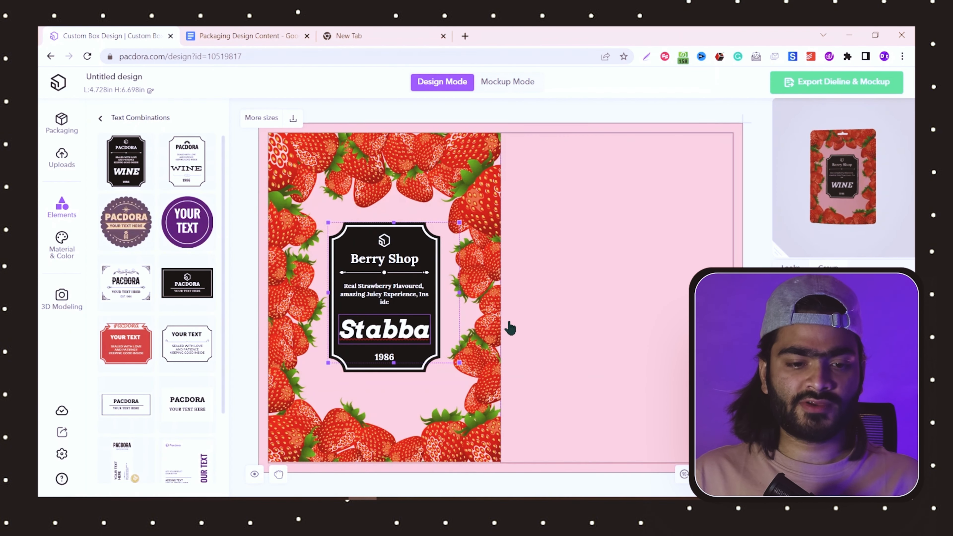
{"action": "left_click", "coordinate": [571, 323]}
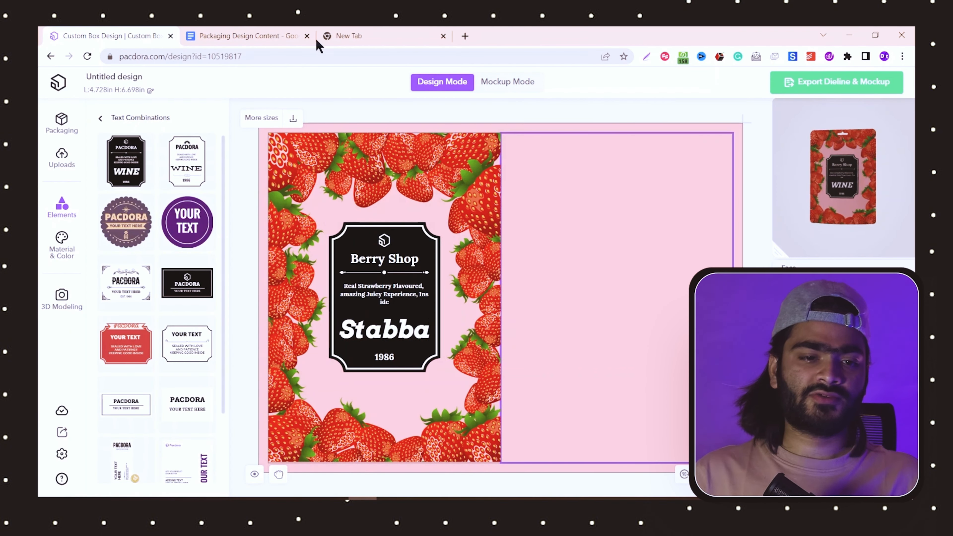
Ungroup the black label so that its text elements can be selected individually
{"action": "left_click", "coordinate": [381, 328]}
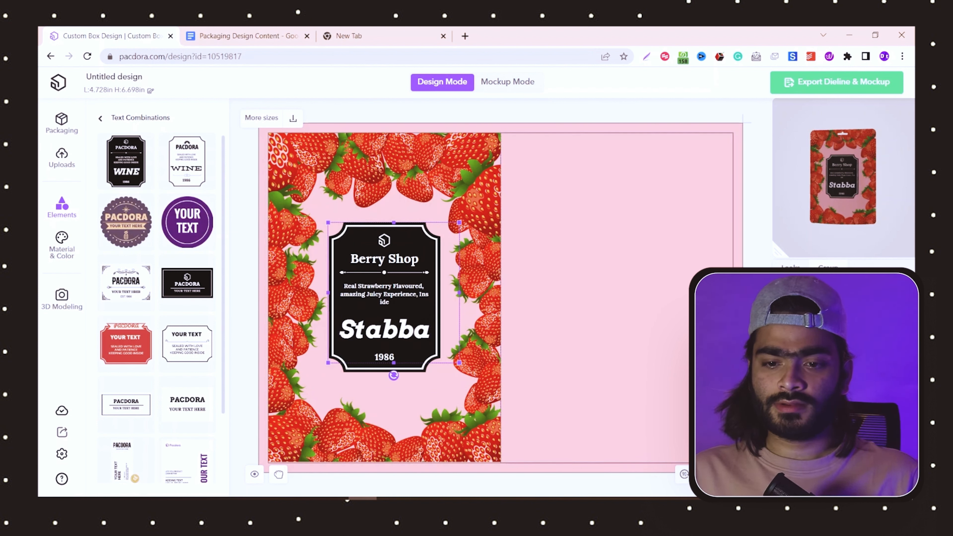
{"action": "key", "text": "ctrl+shift+g"}
{"action": "left_click", "coordinate": [595, 292]}
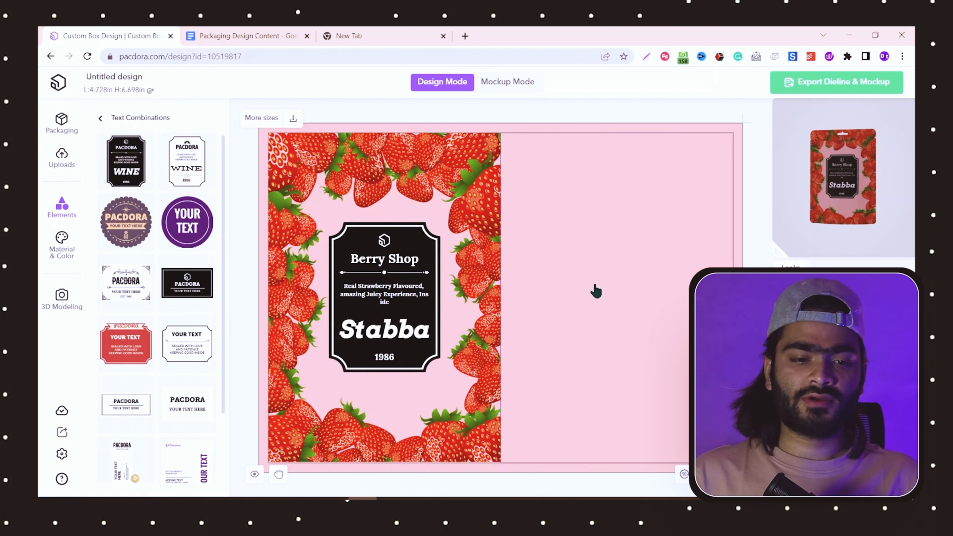
Browse the fonts available for the label's Berry Shop heading without changing it
{"action": "left_click", "coordinate": [393, 261]}
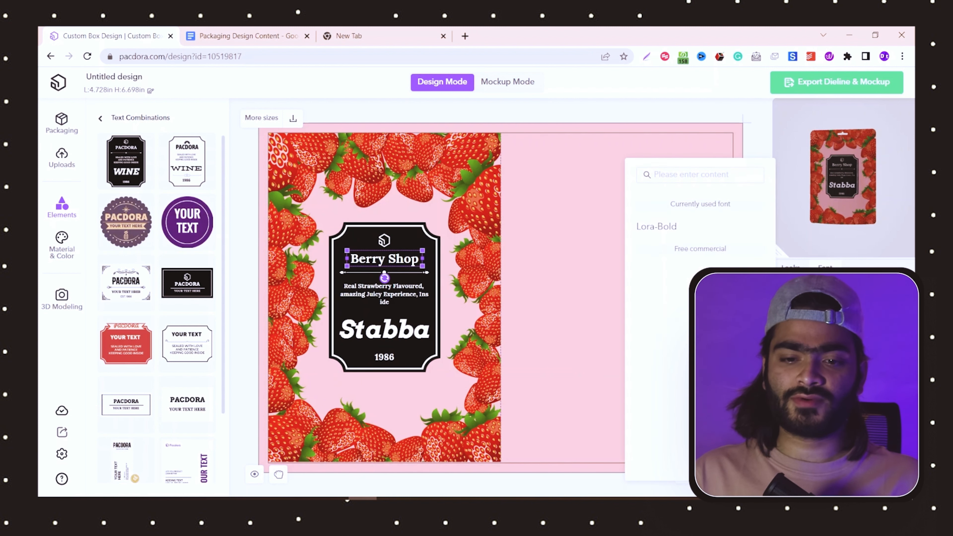
{"action": "left_click_drag", "start_coordinate": [674, 249], "coordinate": [730, 248]}
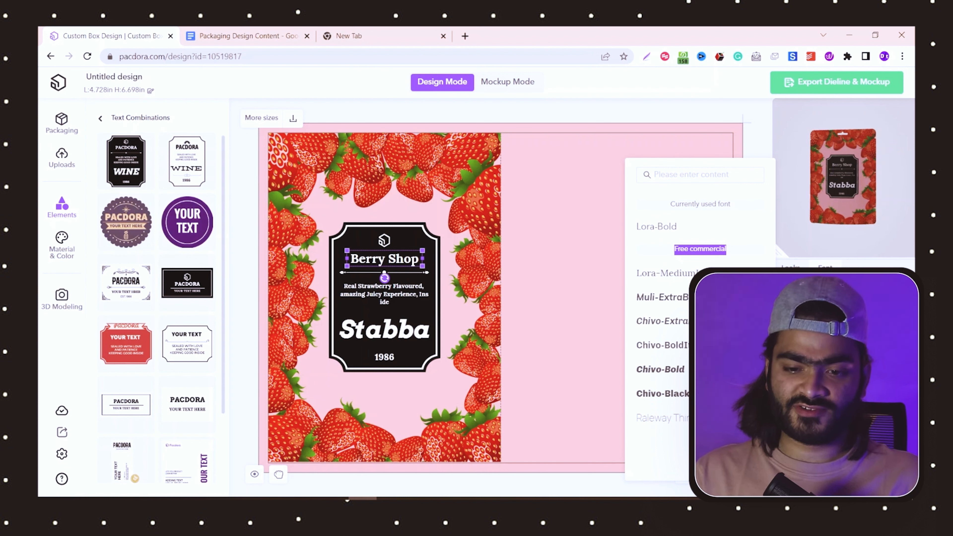
{"action": "scroll", "coordinate": [663, 319], "scroll_direction": "down", "scroll_amount": 3}
{"action": "scroll", "coordinate": [662, 319], "scroll_direction": "up", "scroll_amount": 3}
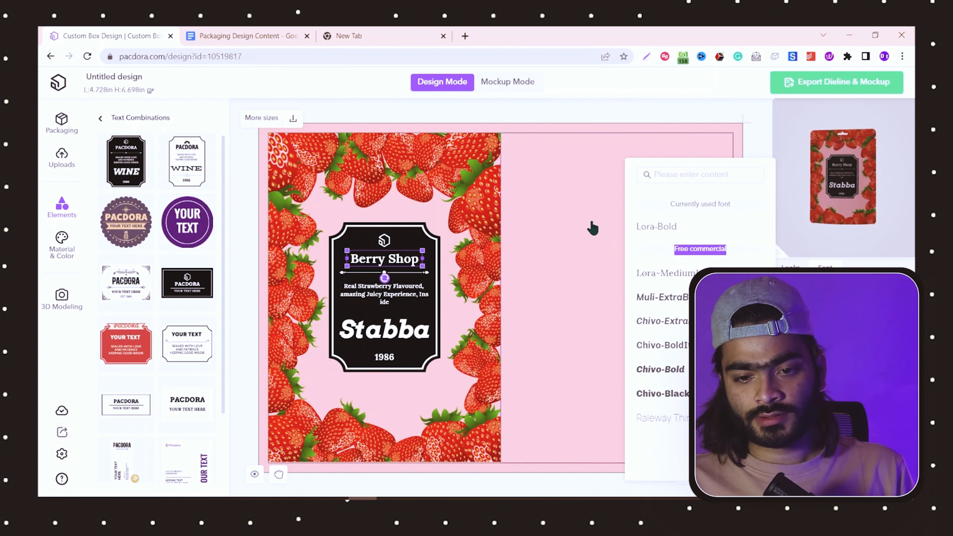
{"action": "left_click", "coordinate": [576, 240]}
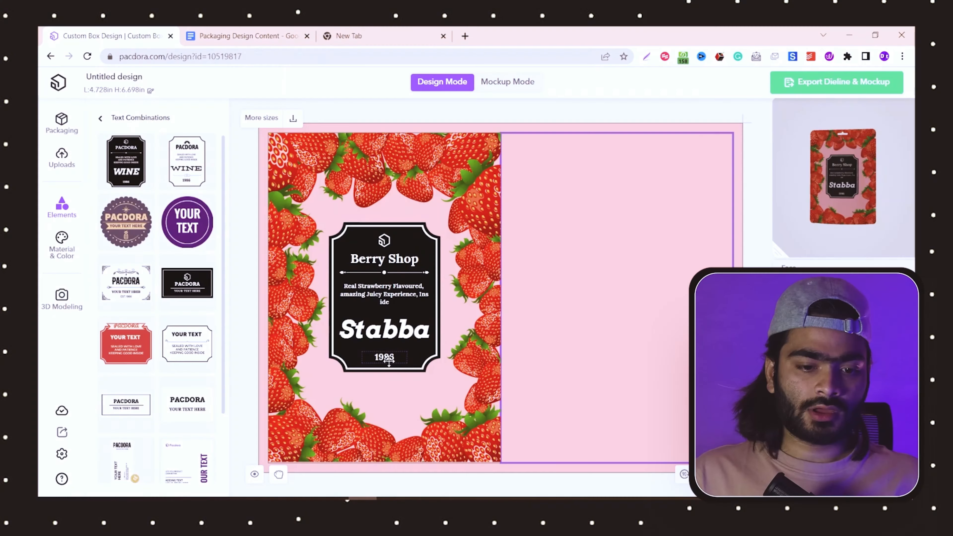
Replace the year at the foot of the black label with 2000 and check the pouch in 3D
{"action": "double_click", "coordinate": [389, 359]}
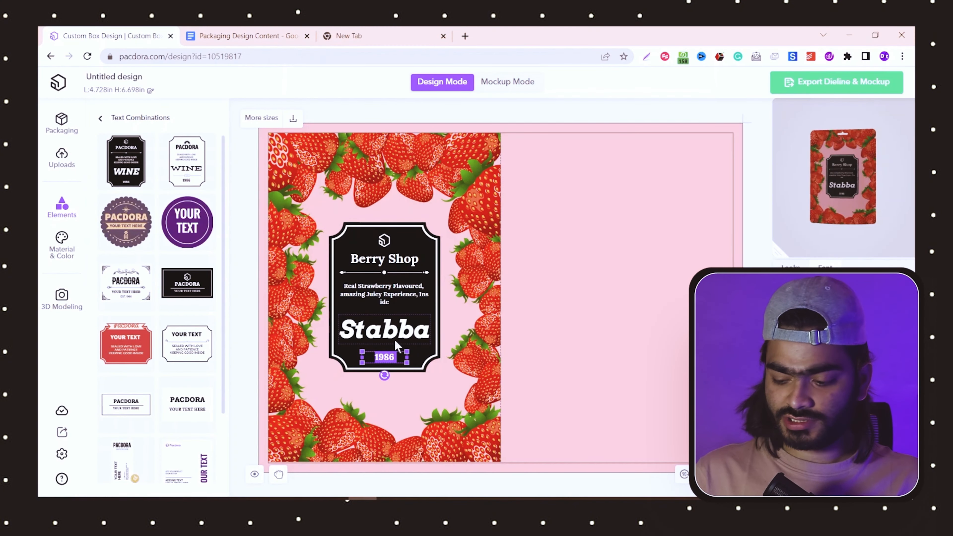
{"action": "type", "text": "202"}
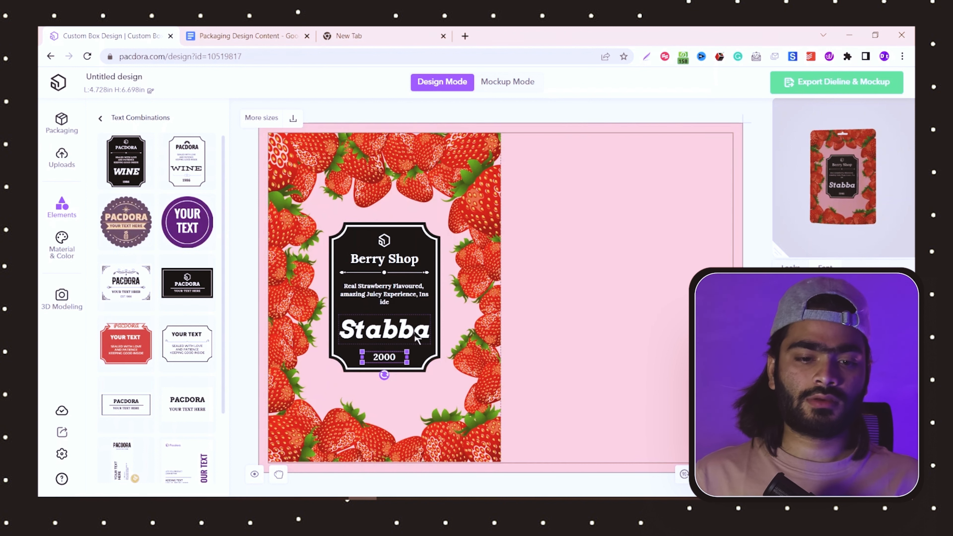
{"action": "left_click", "coordinate": [591, 292]}
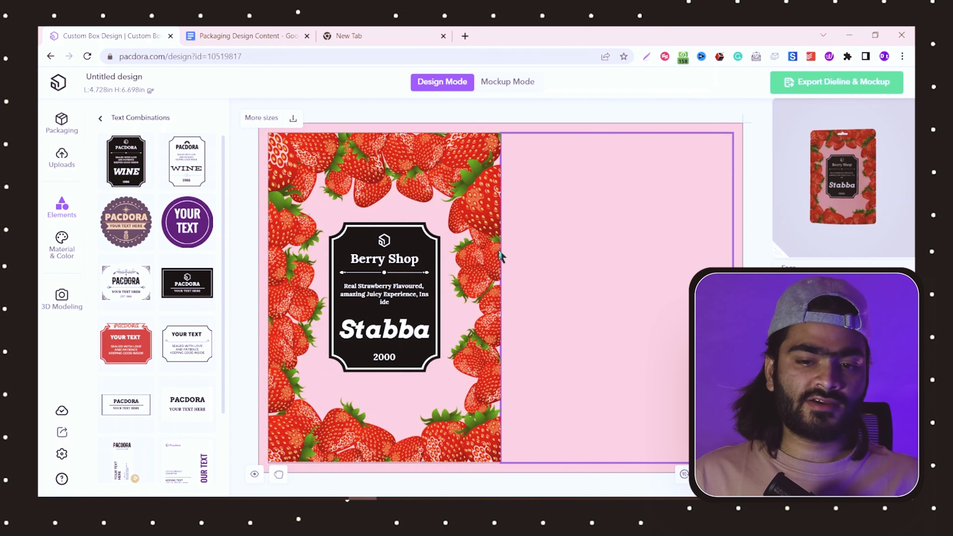
{"action": "mouse_move", "coordinate": [848, 181]}
{"action": "left_mouse_down"}
{"action": "mouse_move", "coordinate": [890, 183]}
{"action": "mouse_move", "coordinate": [844, 181]}
{"action": "left_mouse_up"}
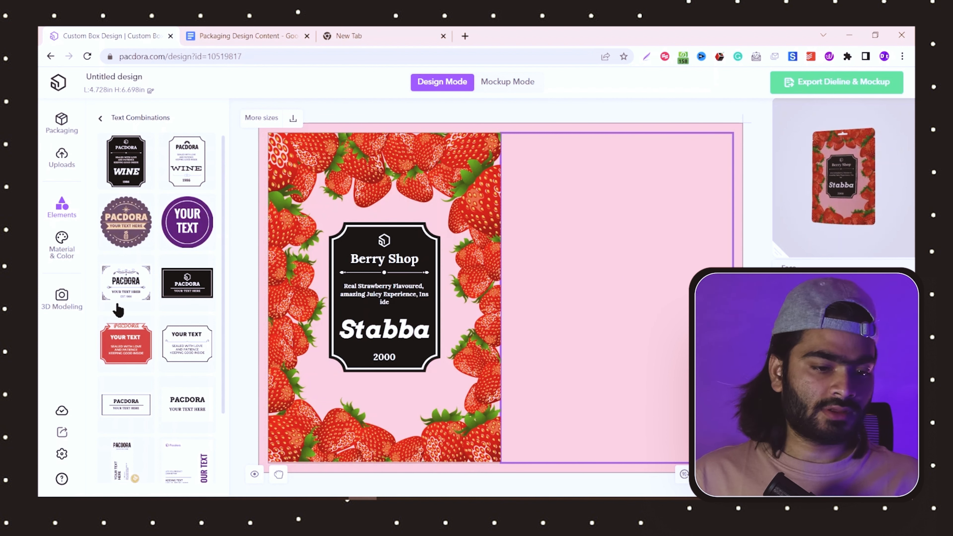
Add the white vertical PACDORA text combination with the gold badge to the empty pink panel and ungroup it
{"action": "scroll", "coordinate": [119, 310], "scroll_direction": "down", "scroll_amount": 3}
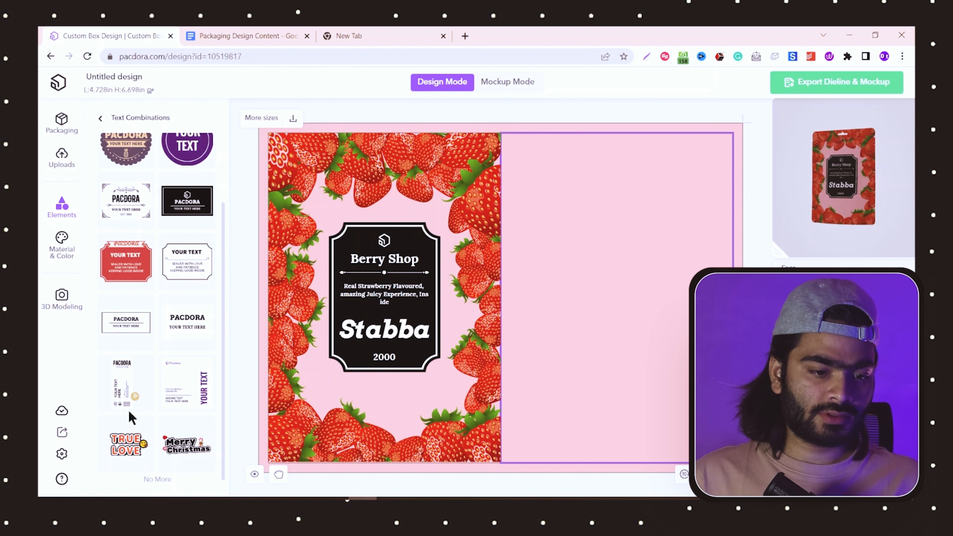
{"action": "left_click", "coordinate": [124, 390]}
{"action": "left_click_drag", "start_coordinate": [619, 269], "coordinate": [634, 261]}
{"action": "key", "text": "ctrl+shift+g"}
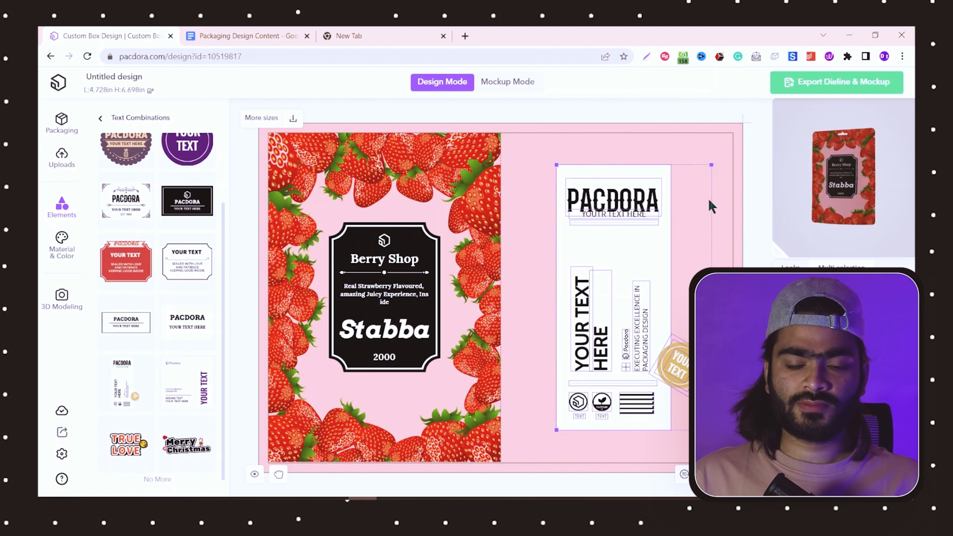
{"action": "left_click", "coordinate": [701, 137]}
{"action": "left_click_drag", "start_coordinate": [627, 197], "coordinate": [625, 192]}
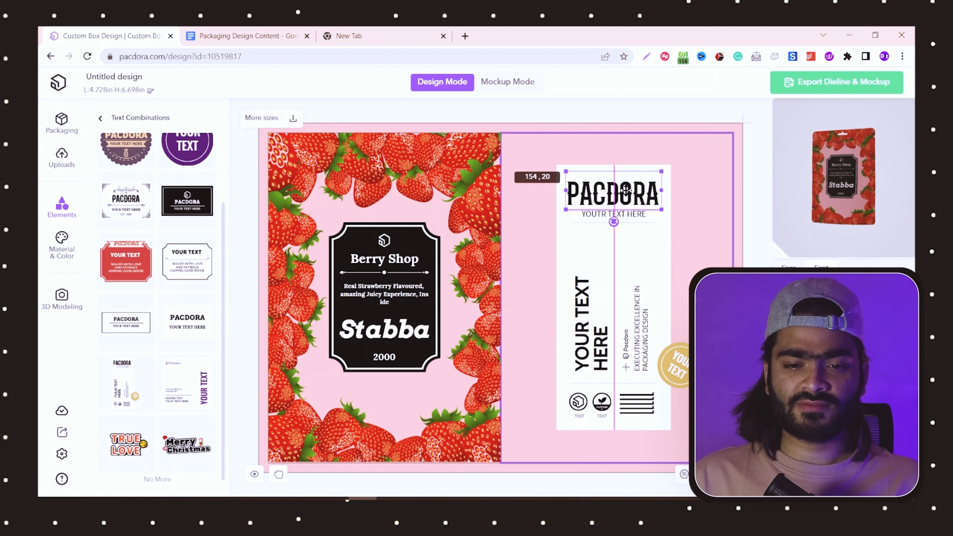
Stretch the white label background down past the panel's lower edge and examine the pouch's back in an enlarged 3D preview
{"action": "left_click", "coordinate": [646, 248]}
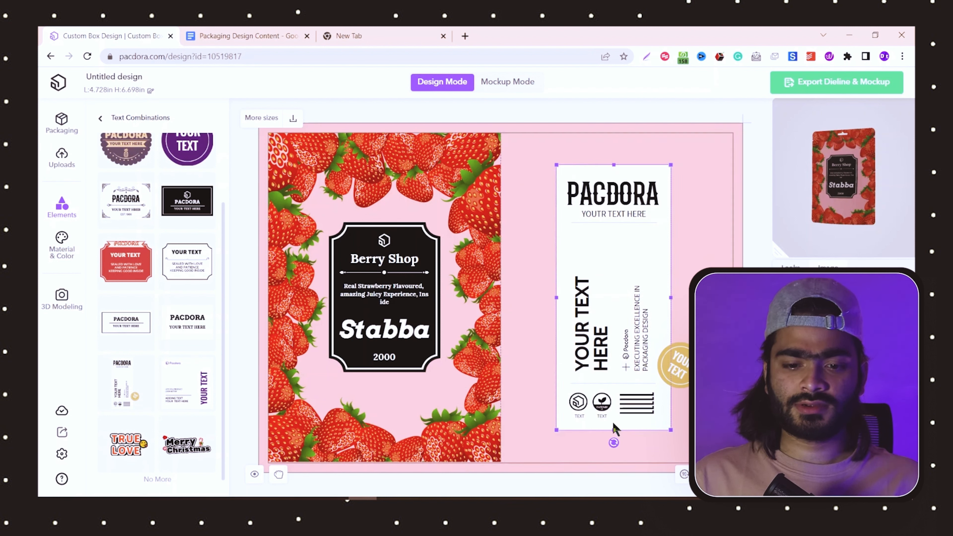
{"action": "left_click_drag", "start_coordinate": [613, 430], "coordinate": [614, 496]}
{"action": "left_click_drag", "start_coordinate": [848, 159], "coordinate": [779, 160]}
{"action": "left_click_drag", "start_coordinate": [842, 161], "coordinate": [827, 160]}
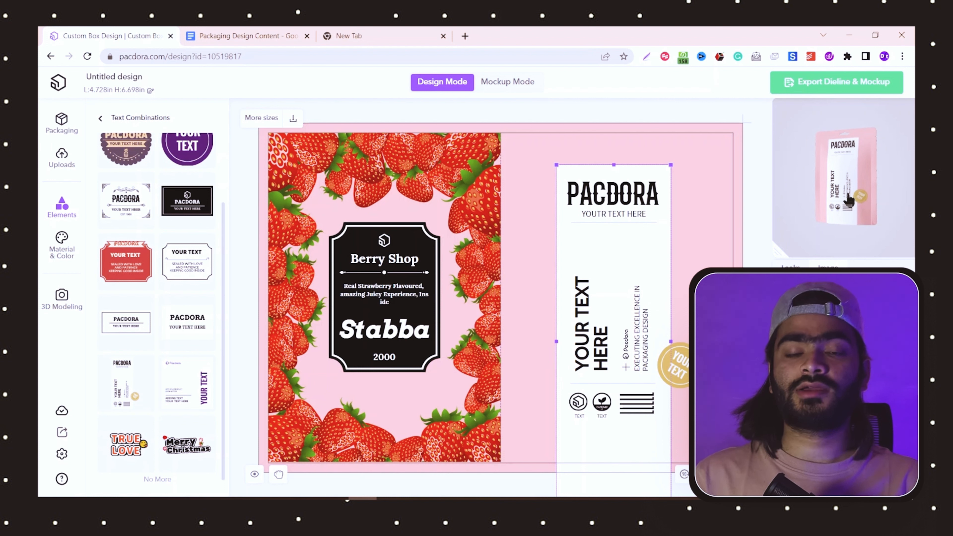
{"action": "left_click_drag", "start_coordinate": [778, 257], "coordinate": [773, 291]}
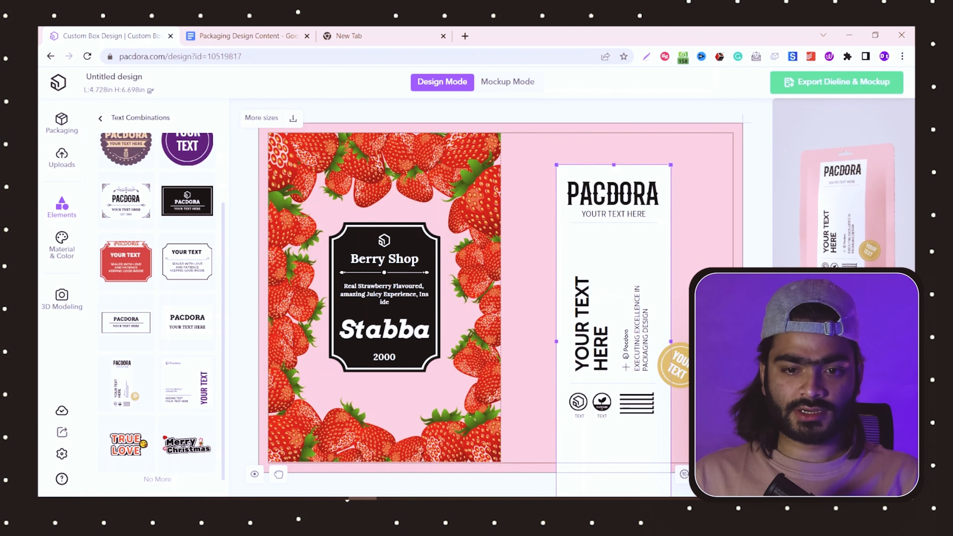
Replace the vertical "YOUR TEXT HERE" on the white label with "BERRY'S SHOP" across its two text lines
{"action": "left_click", "coordinate": [708, 250]}
{"action": "left_click", "coordinate": [580, 319]}
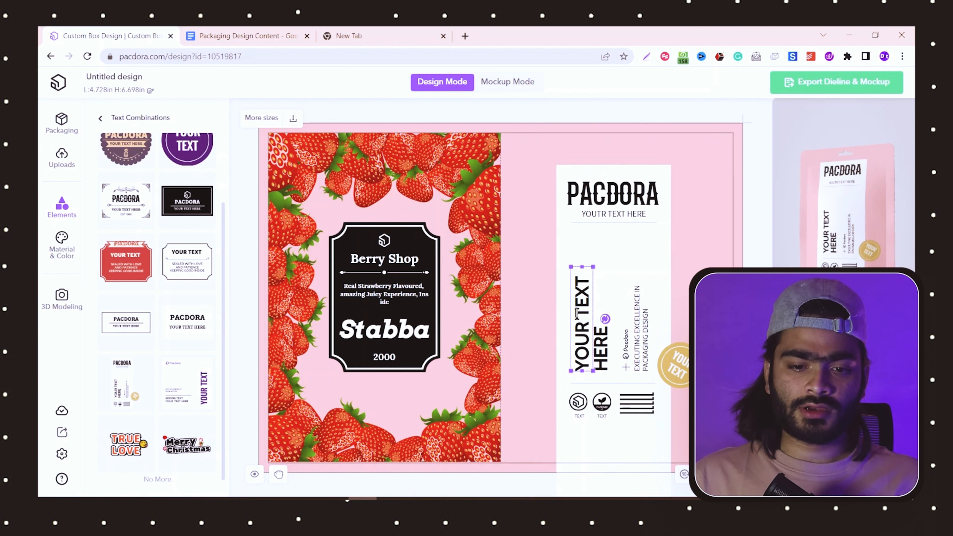
{"action": "double_click", "coordinate": [577, 313]}
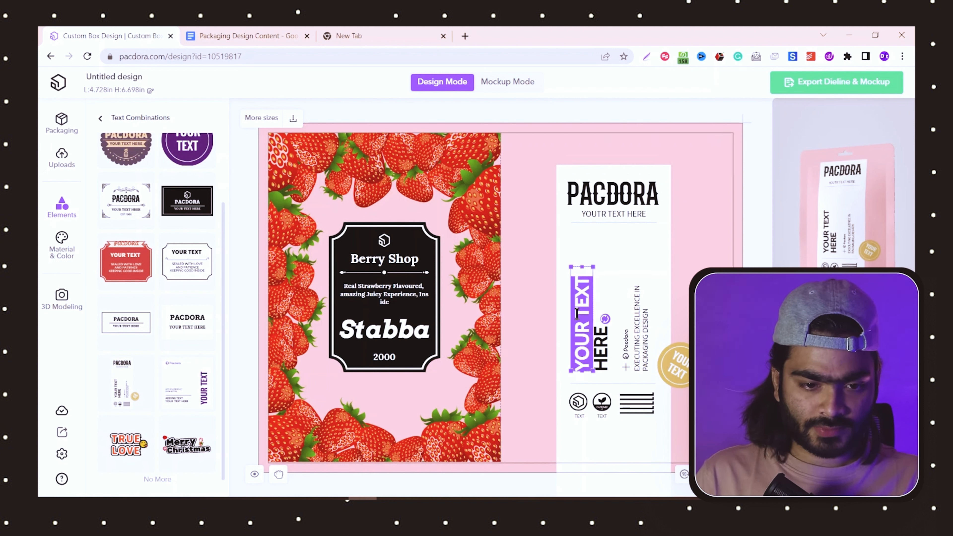
{"action": "type", "text": "Be"}
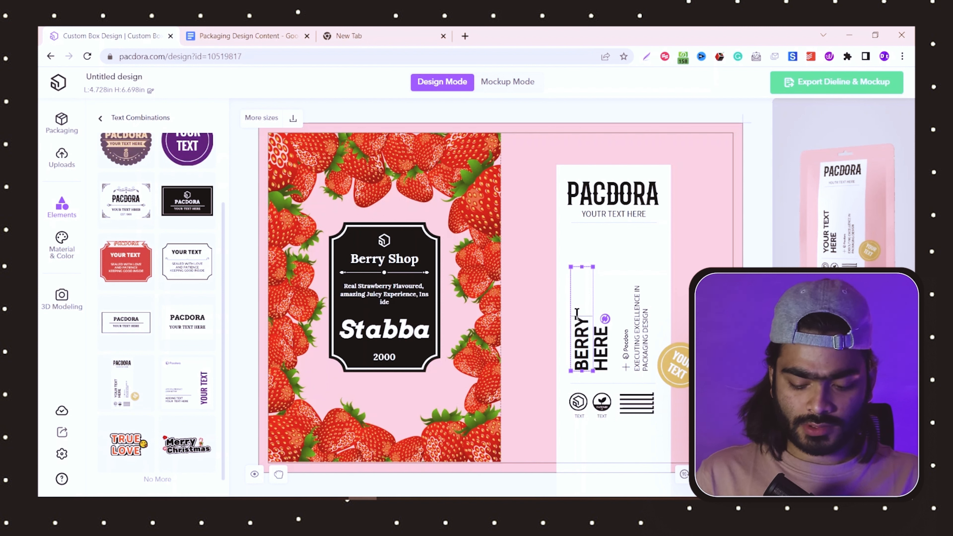
{"action": "double_click", "coordinate": [599, 330]}
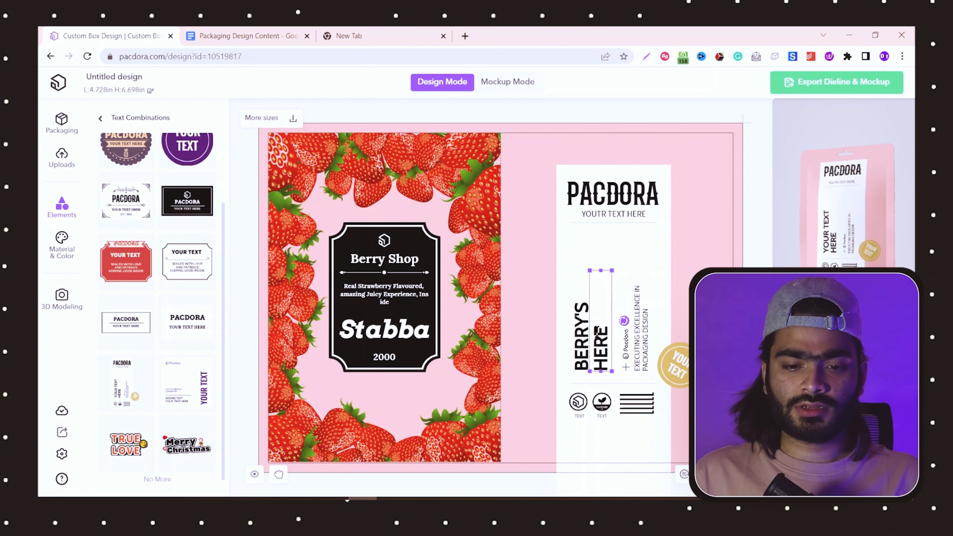
{"action": "type", "text": "SHOP"}
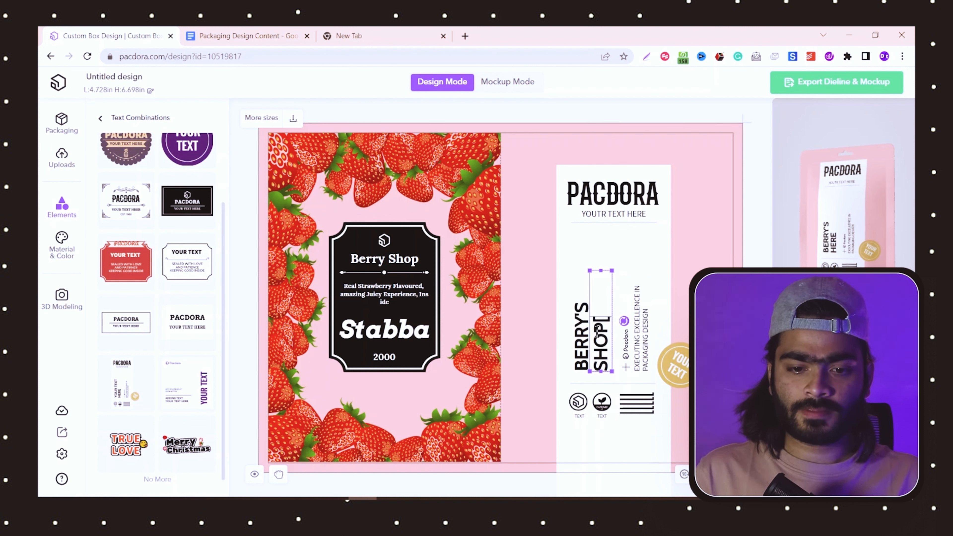
Replace the white label's PACDORA heading with "STABBA"
{"action": "left_click", "coordinate": [633, 184]}
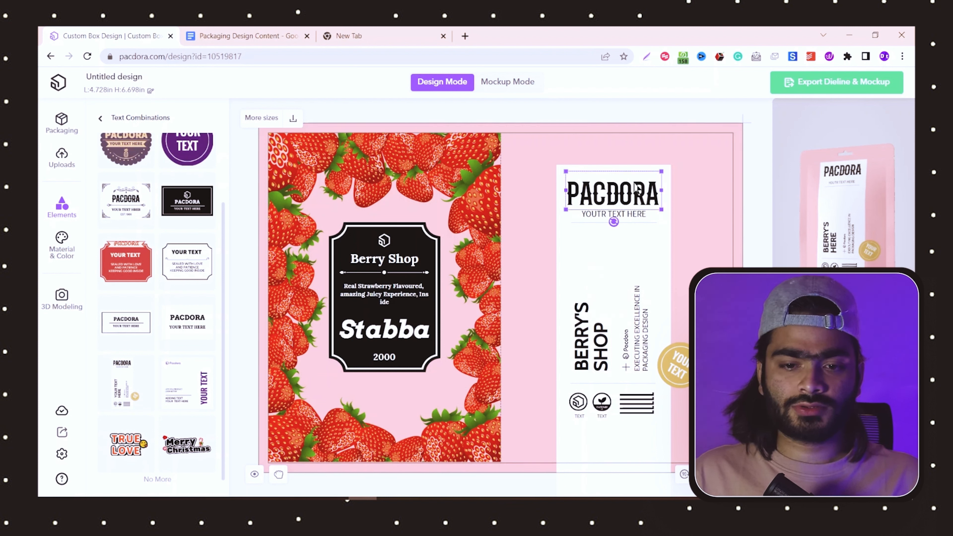
{"action": "double_click", "coordinate": [633, 182]}
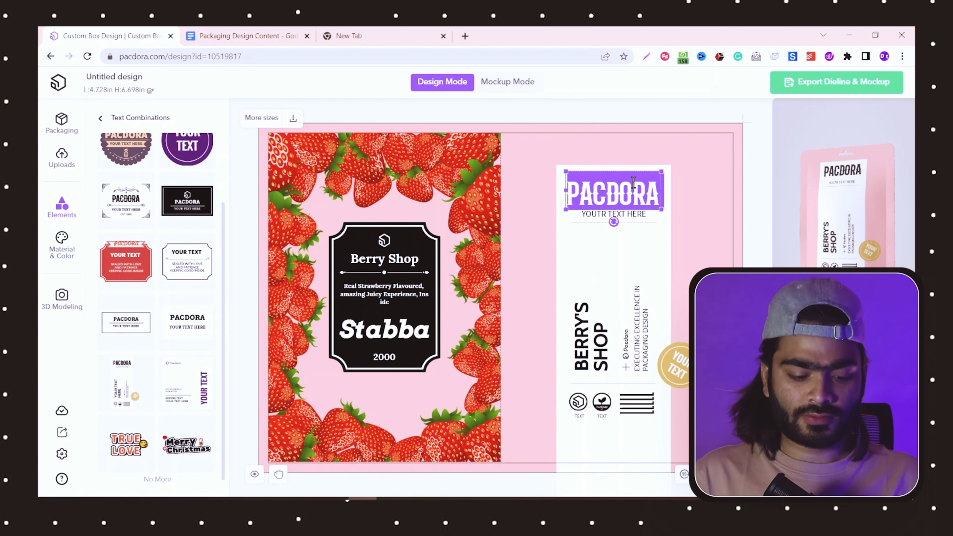
{"action": "type", "text": "SA"}
{"action": "key", "text": "BackSpace"}
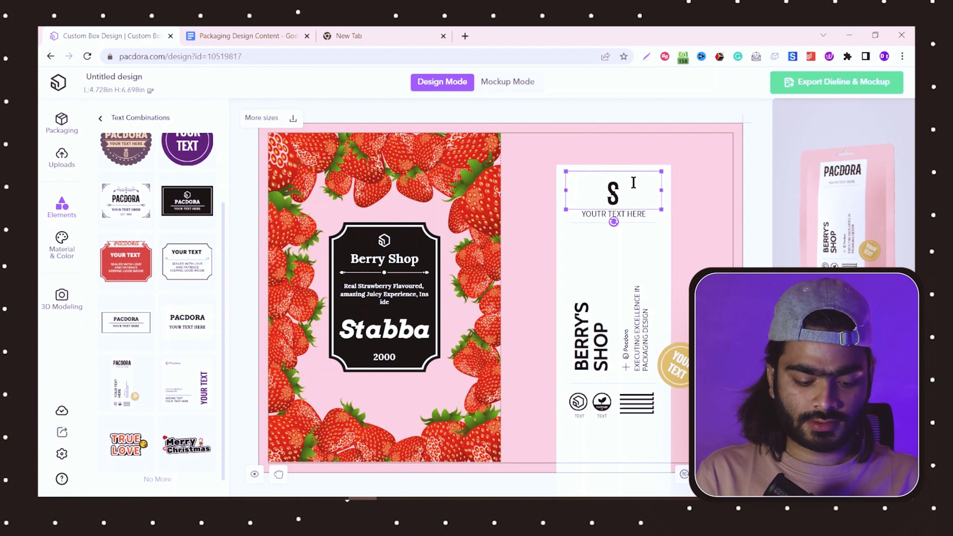
{"action": "type", "text": "TABB"}
{"action": "type", "text": "A"}
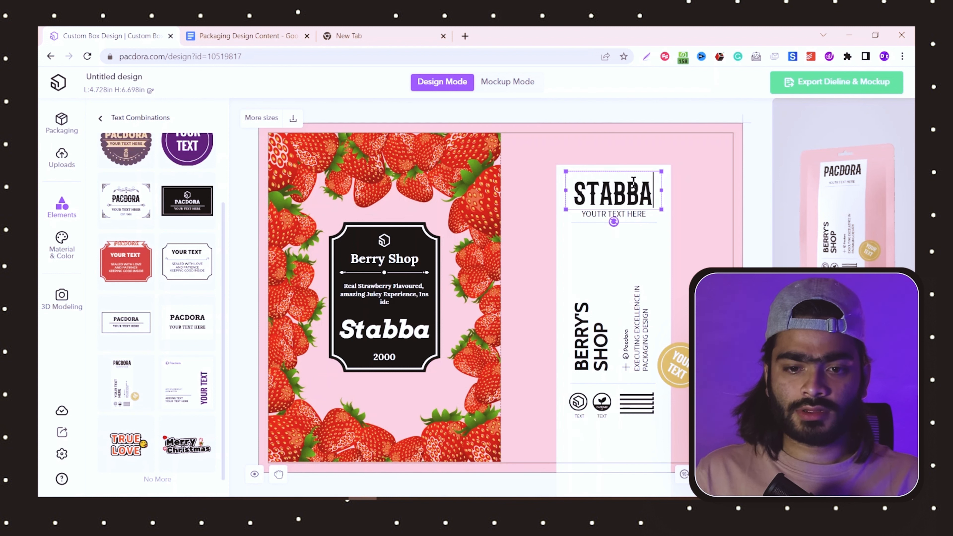
Change the font of the white label's Stabba heading to Chivo-Bold
{"action": "left_click", "coordinate": [351, 333]}
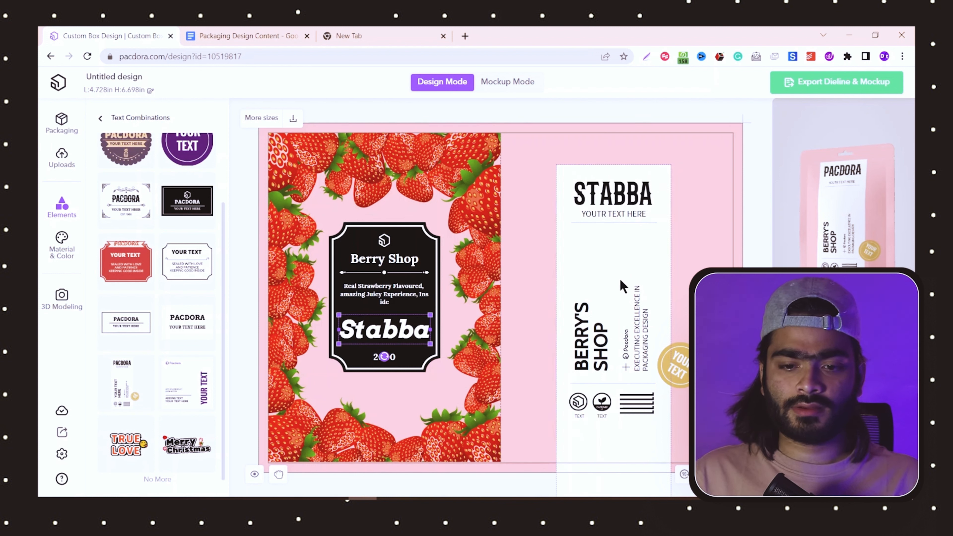
{"action": "left_click", "coordinate": [592, 186]}
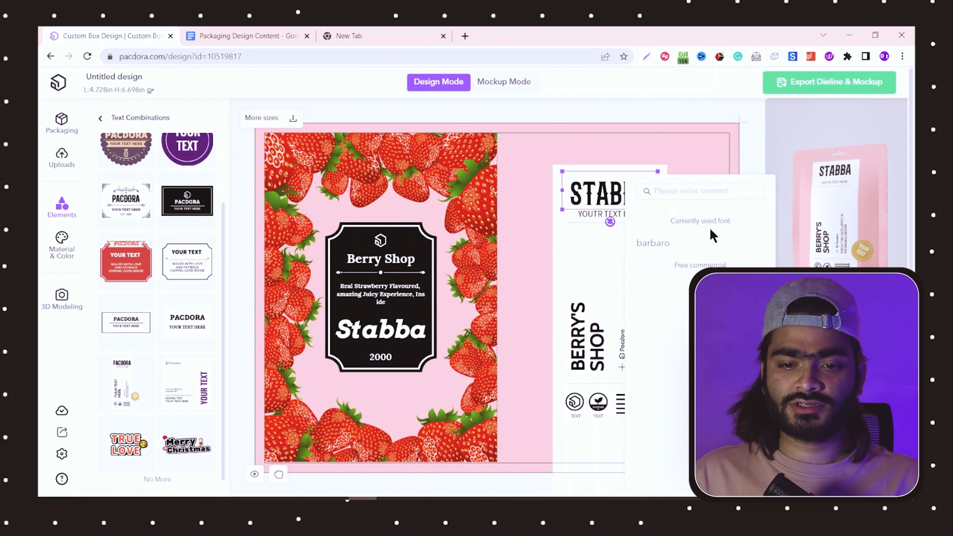
{"action": "left_click", "coordinate": [661, 386]}
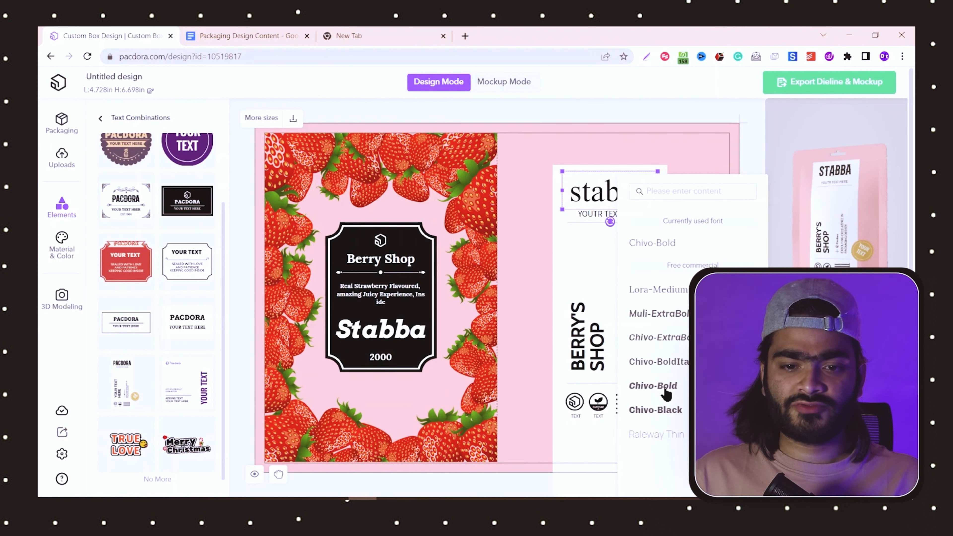
{"action": "left_click", "coordinate": [573, 249]}
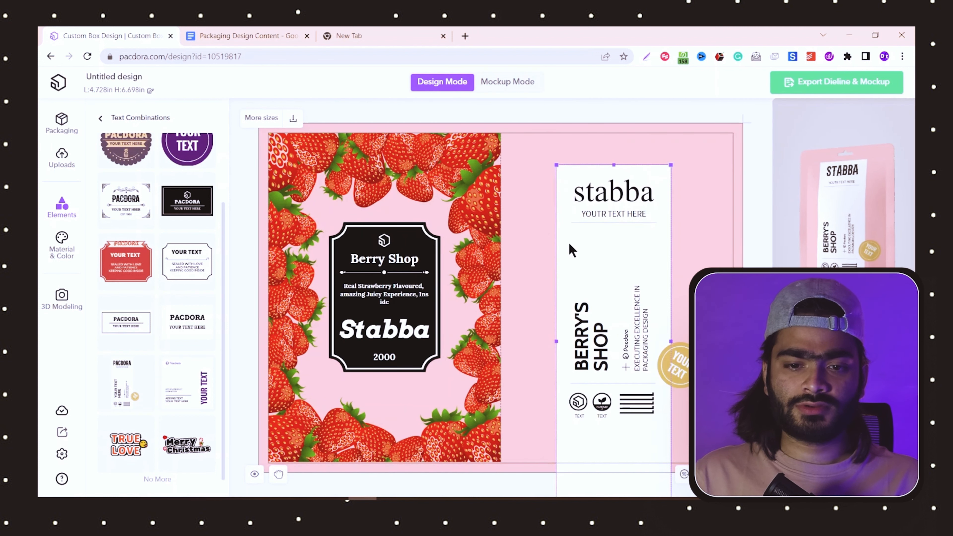
Change the font of the black front label's "Stabba" text to Chivo-Bold
{"action": "left_click", "coordinate": [379, 324]}
{"action": "left_click", "coordinate": [825, 300]}
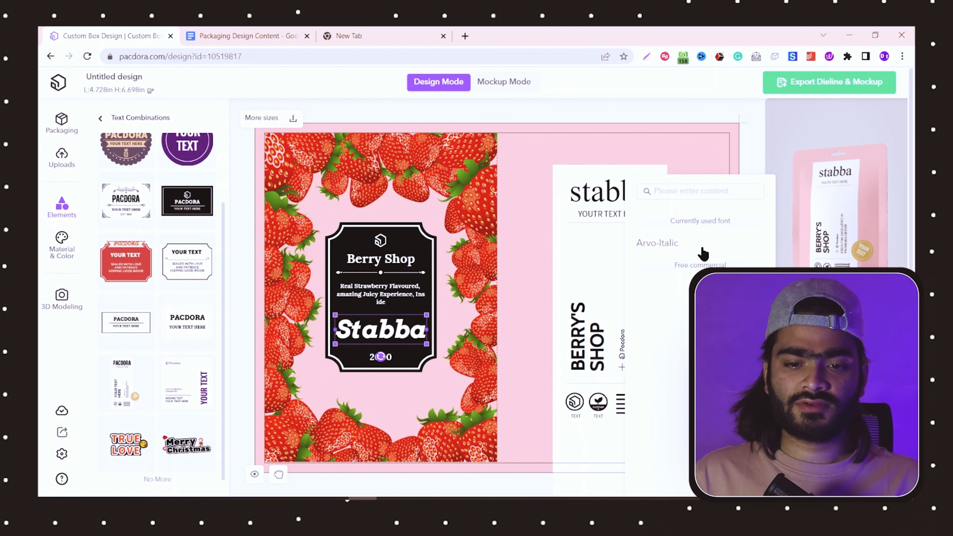
{"action": "left_click", "coordinate": [664, 386]}
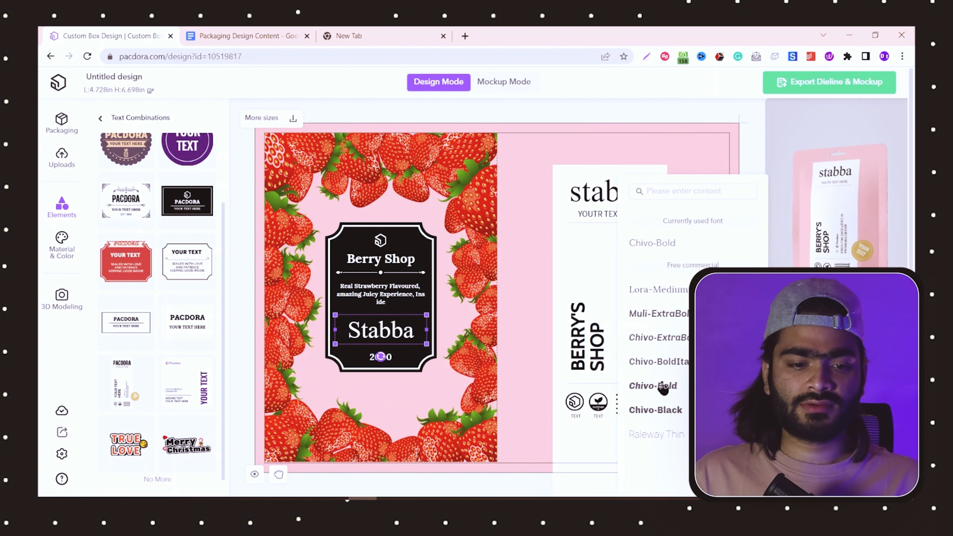
{"action": "left_click", "coordinate": [554, 170]}
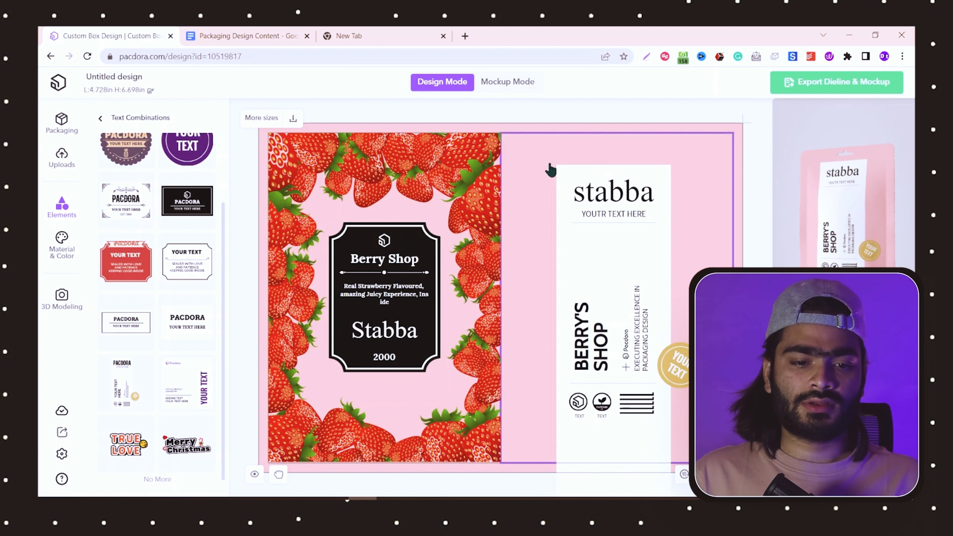
Resize the "Stabba" text on the black label and centre it above the 2000 line
{"action": "left_click", "coordinate": [413, 335]}
{"action": "left_click_drag", "start_coordinate": [430, 329], "coordinate": [408, 329]}
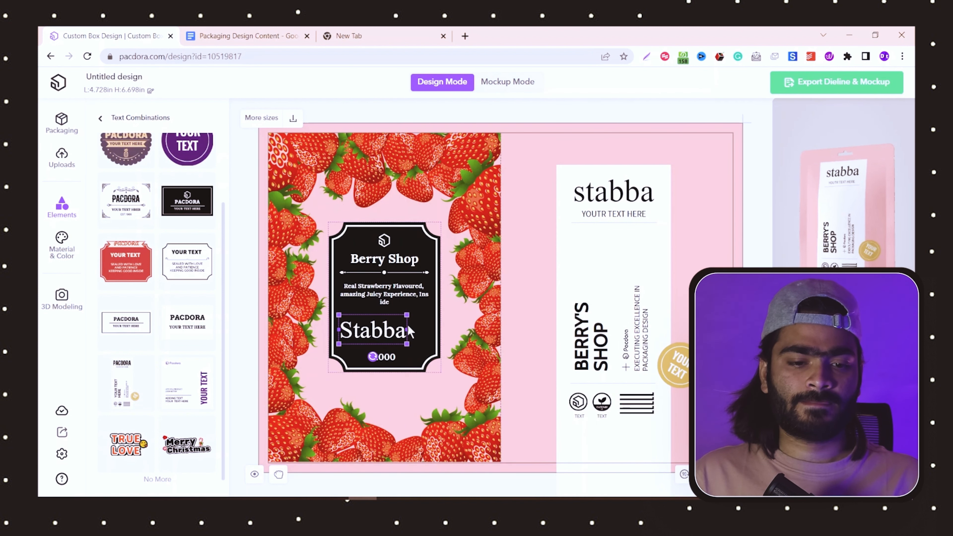
{"action": "left_click_drag", "start_coordinate": [409, 314], "coordinate": [404, 334]}
{"action": "left_click", "coordinate": [423, 314]}
{"action": "left_click", "coordinate": [532, 166]}
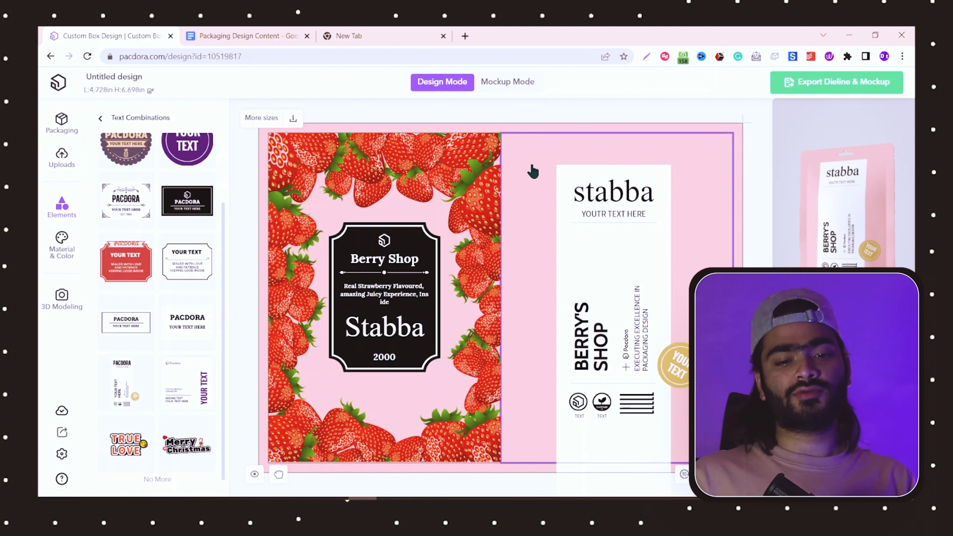
Replace the subheading beneath the white label's stabba heading with "Real Test Of Bessry"
{"action": "left_click", "coordinate": [646, 257]}
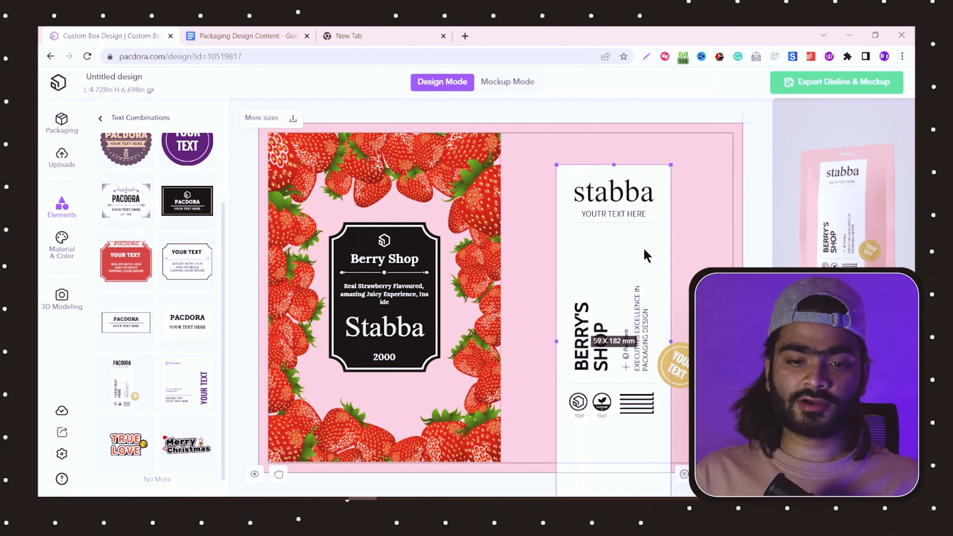
{"action": "left_click", "coordinate": [701, 224]}
{"action": "left_click", "coordinate": [626, 214]}
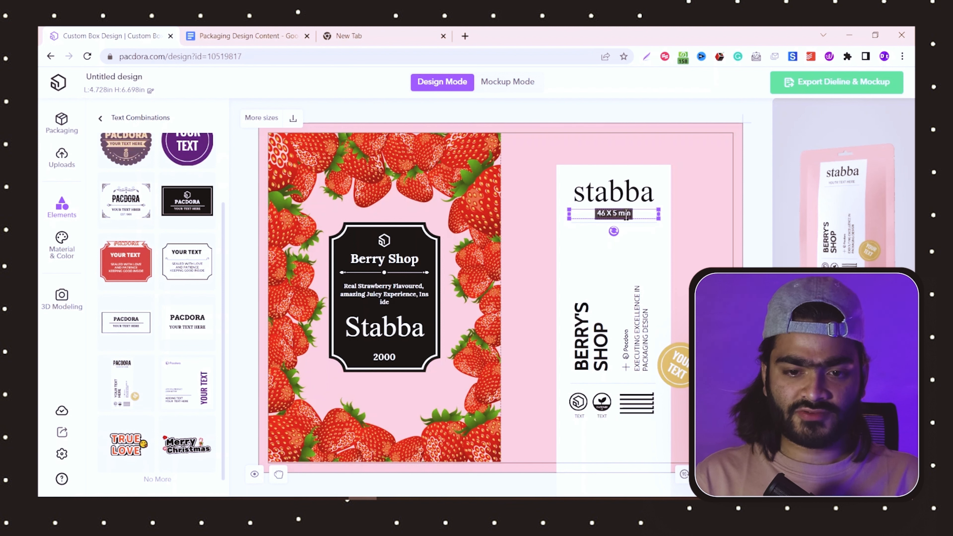
{"action": "left_click", "coordinate": [707, 249]}
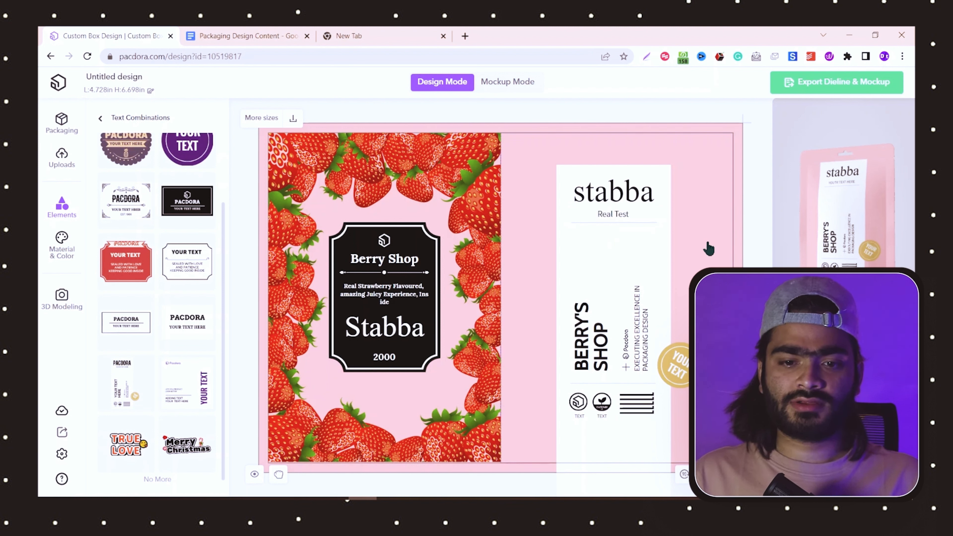
{"action": "left_click", "coordinate": [628, 217]}
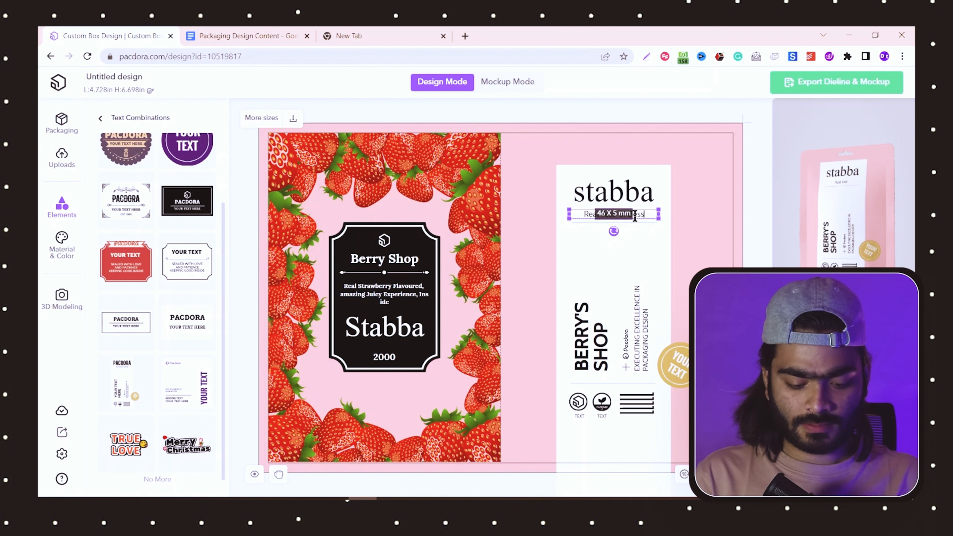
{"action": "left_click", "coordinate": [705, 226]}
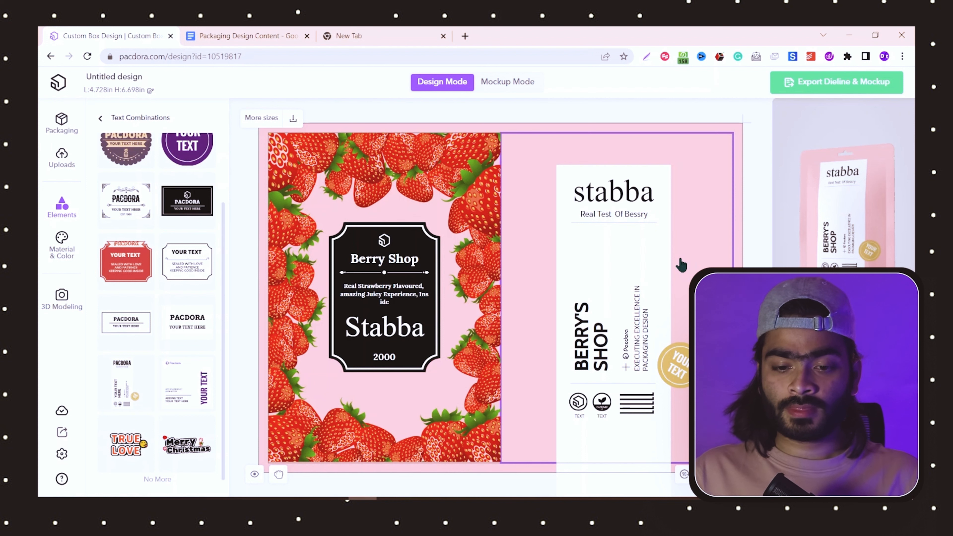
Switch the design to Mockup Mode and examine the pouch's front, back and base in 3D
{"action": "scroll", "coordinate": [650, 326], "scroll_direction": "down", "scroll_amount": 3}
{"action": "scroll", "coordinate": [583, 363], "scroll_direction": "up", "scroll_amount": 2}
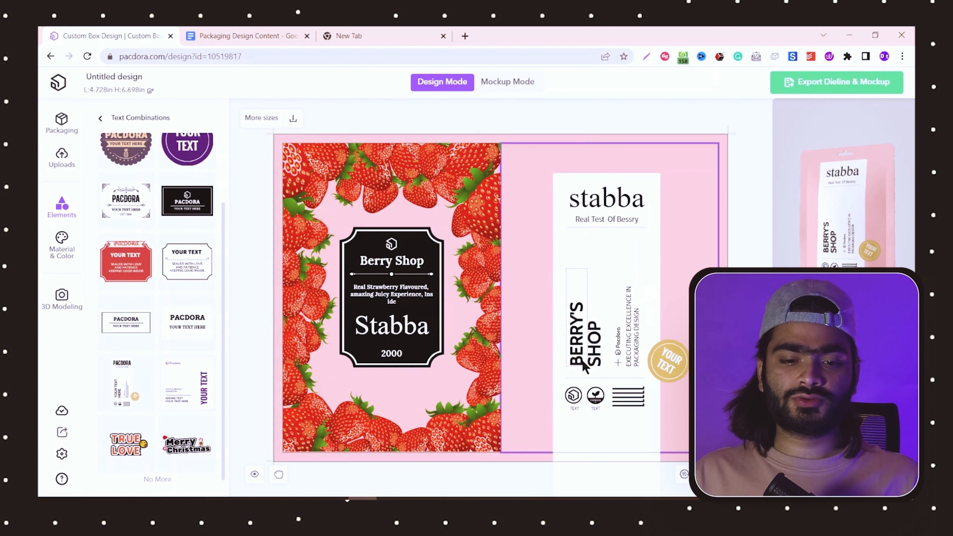
{"action": "left_click", "coordinate": [391, 248]}
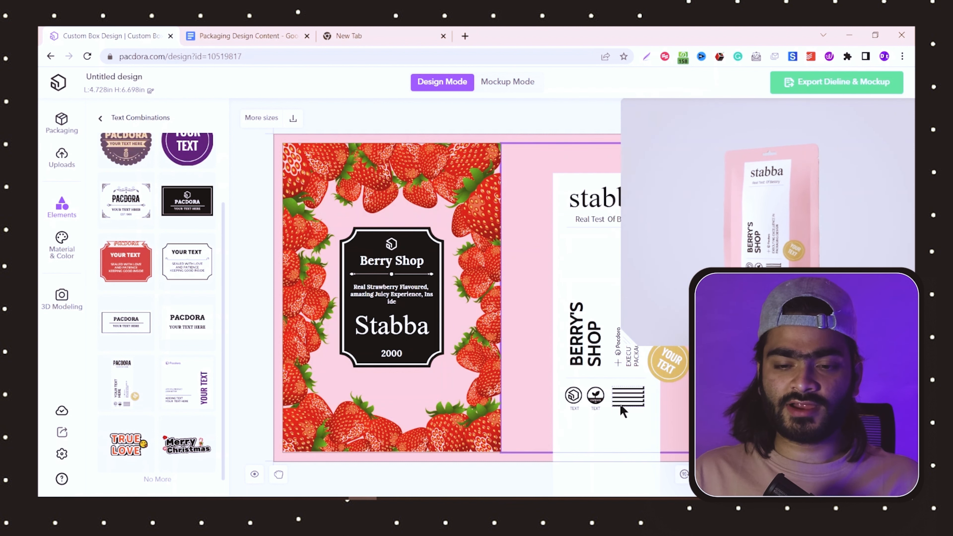
{"action": "left_click", "coordinate": [509, 82]}
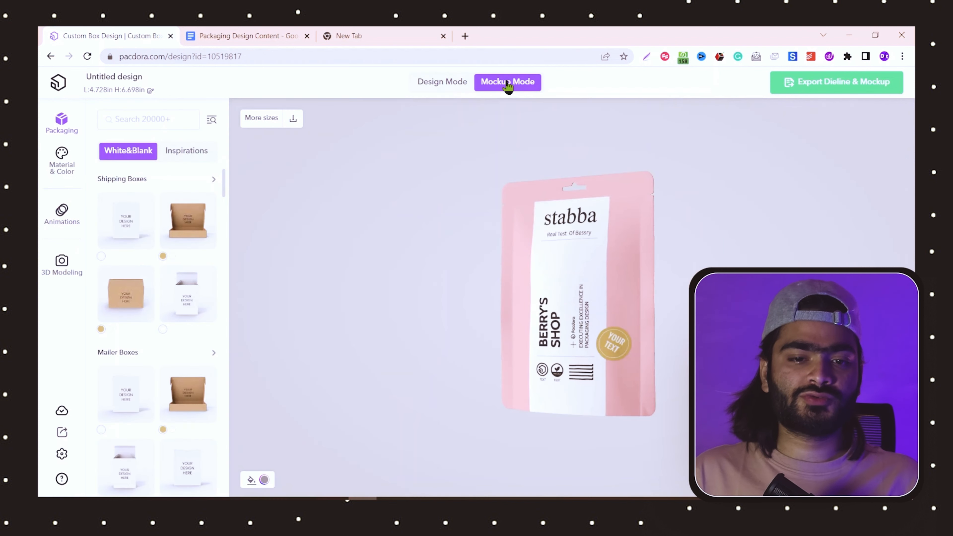
{"action": "left_click_drag", "start_coordinate": [544, 311], "coordinate": [626, 144]}
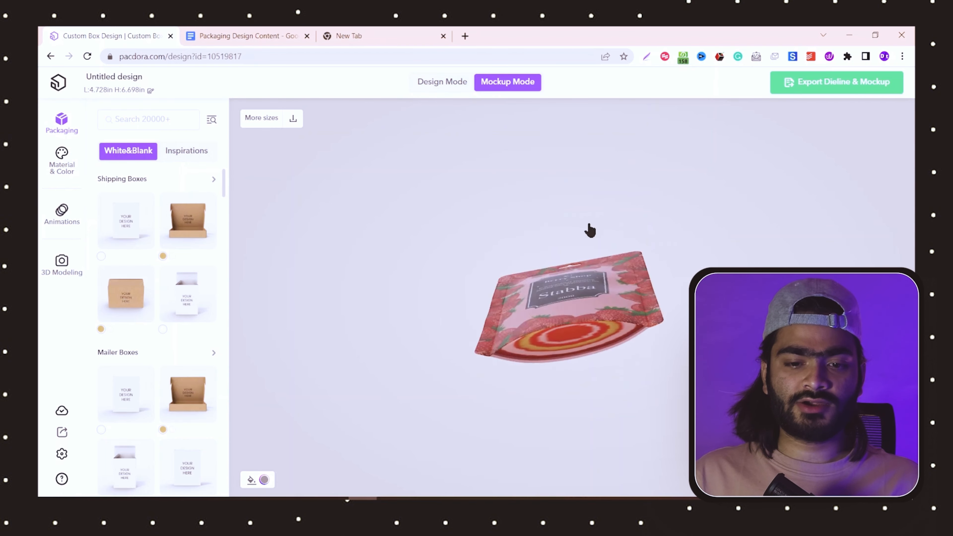
{"action": "left_click_drag", "start_coordinate": [588, 225], "coordinate": [781, 402]}
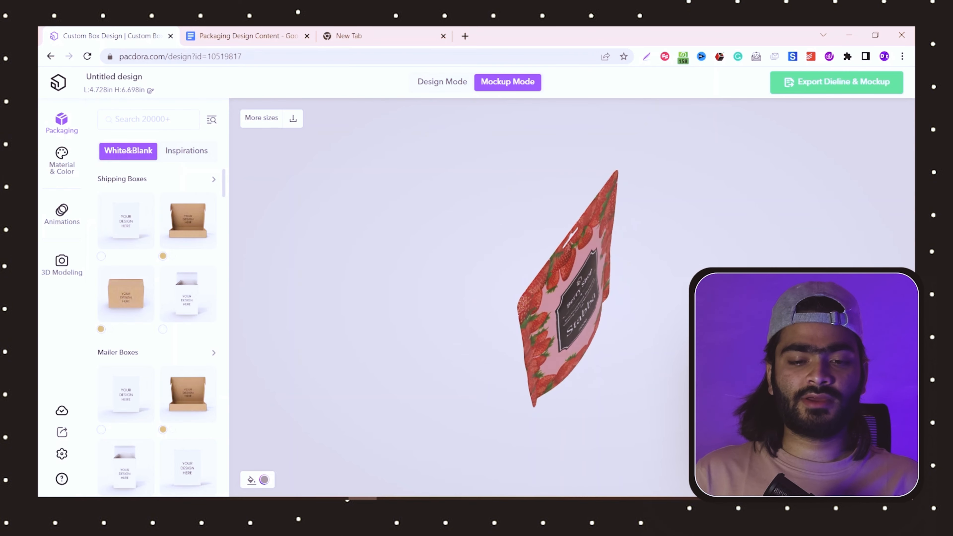
{"action": "left_click_drag", "start_coordinate": [584, 276], "coordinate": [539, 215]}
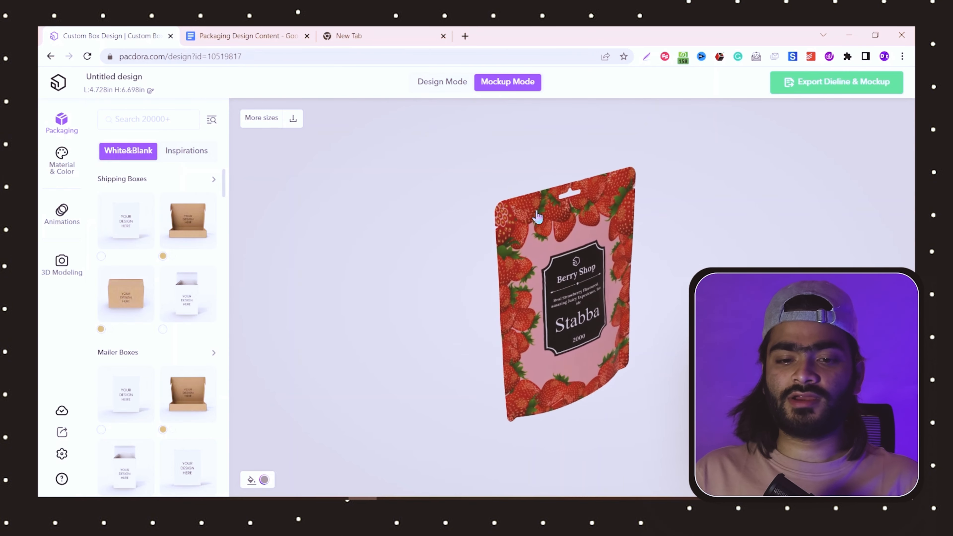
{"action": "right_click", "coordinate": [481, 222]}
{"action": "left_click", "coordinate": [393, 263]}
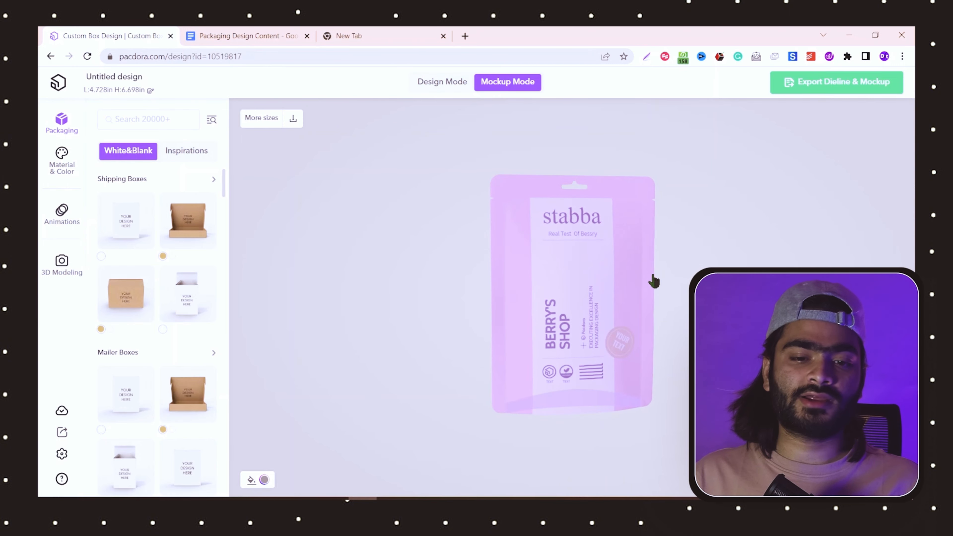
Try the pink, cream and black preset colours as the mockup background
{"action": "mouse_move", "coordinate": [268, 483]}
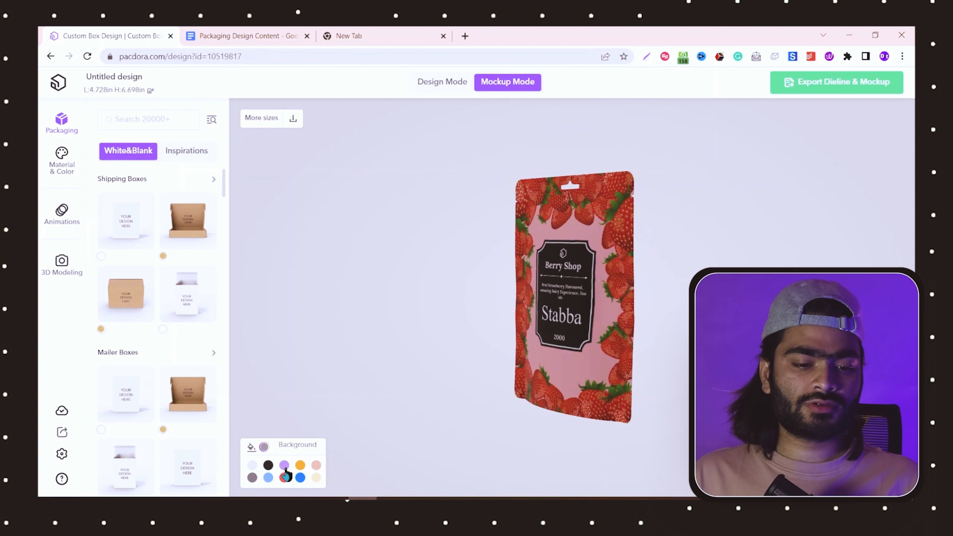
{"action": "left_click", "coordinate": [315, 465]}
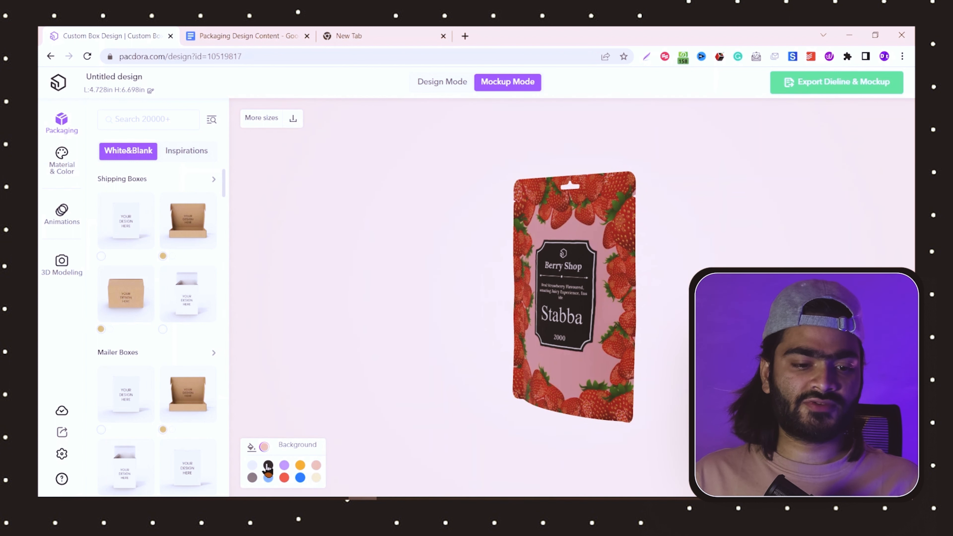
{"action": "left_click", "coordinate": [316, 479]}
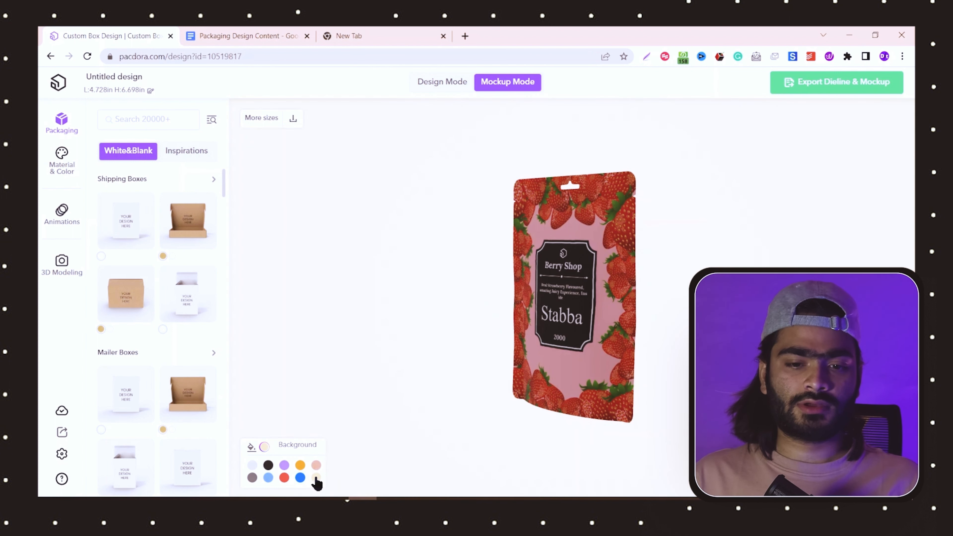
{"action": "left_click", "coordinate": [268, 474]}
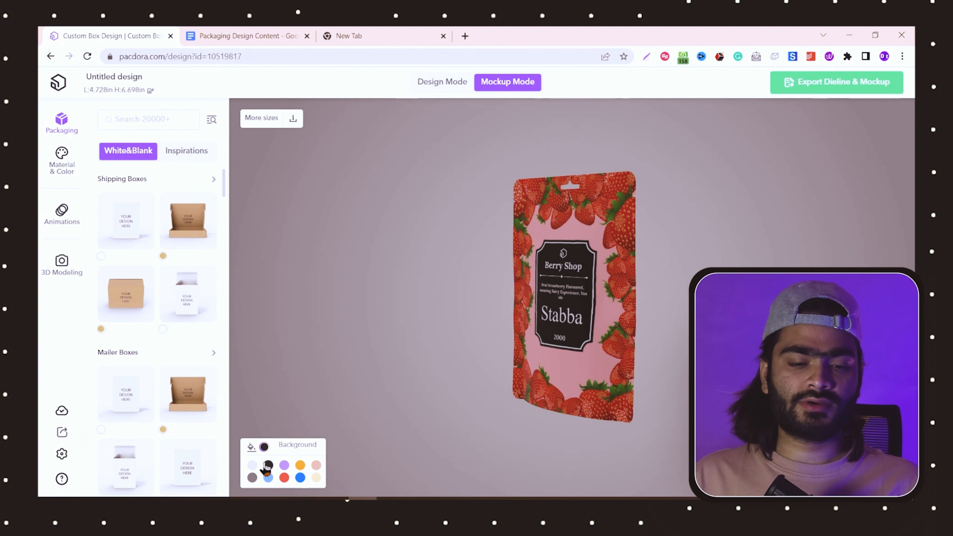
Set the mockup background to the custom pinkish-red colour #F77272
{"action": "left_click", "coordinate": [264, 447]}
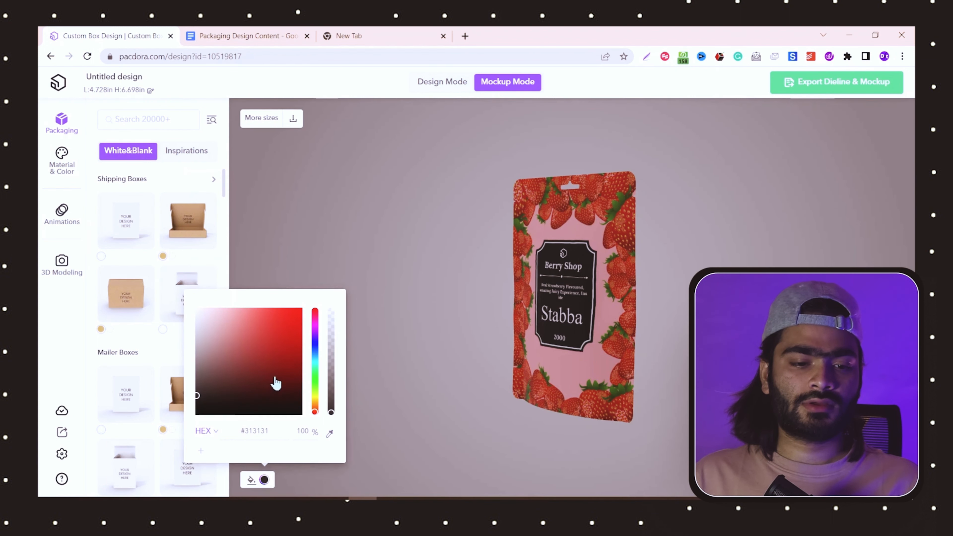
{"action": "left_click", "coordinate": [260, 314]}
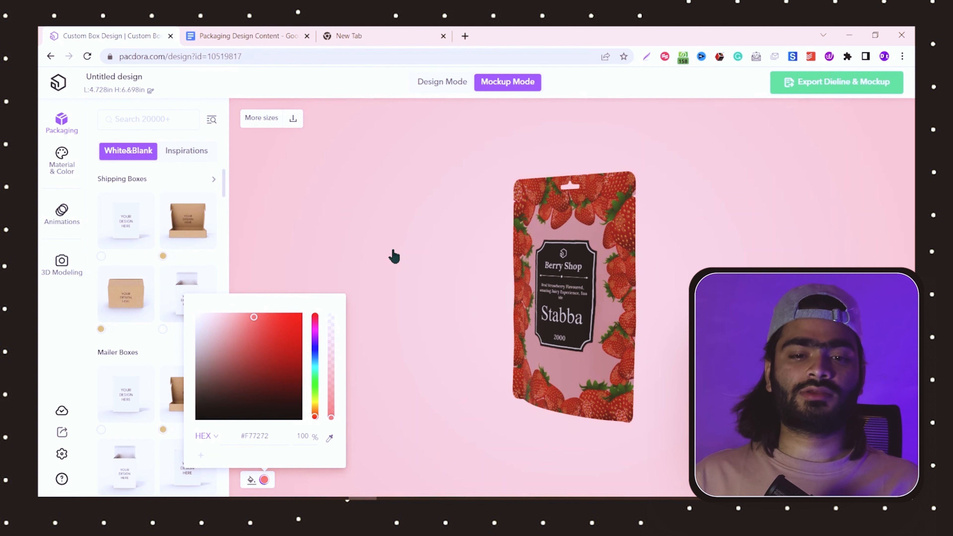
{"action": "right_click", "coordinate": [396, 253]}
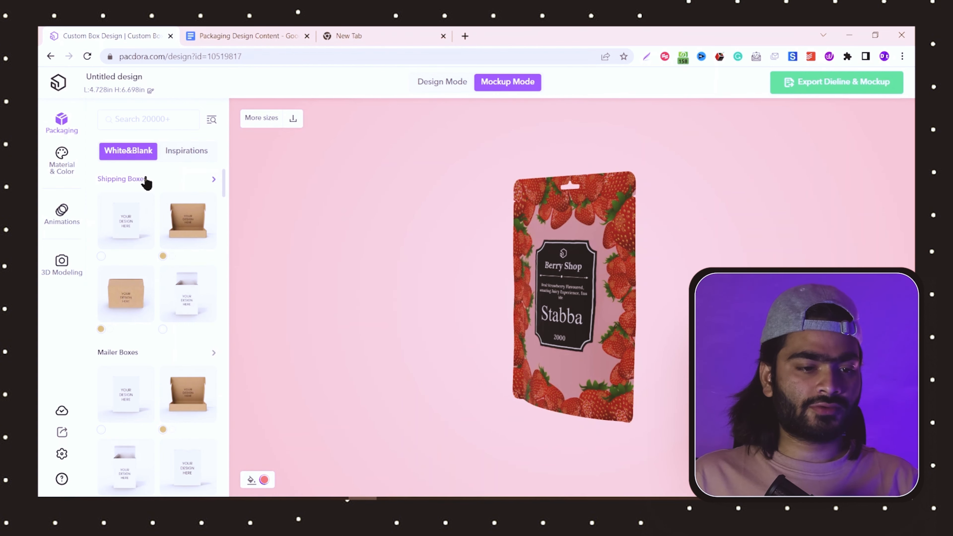
Preview the Rotation2 animation on the pouch and look through the other animation presets
{"action": "left_click", "coordinate": [61, 212]}
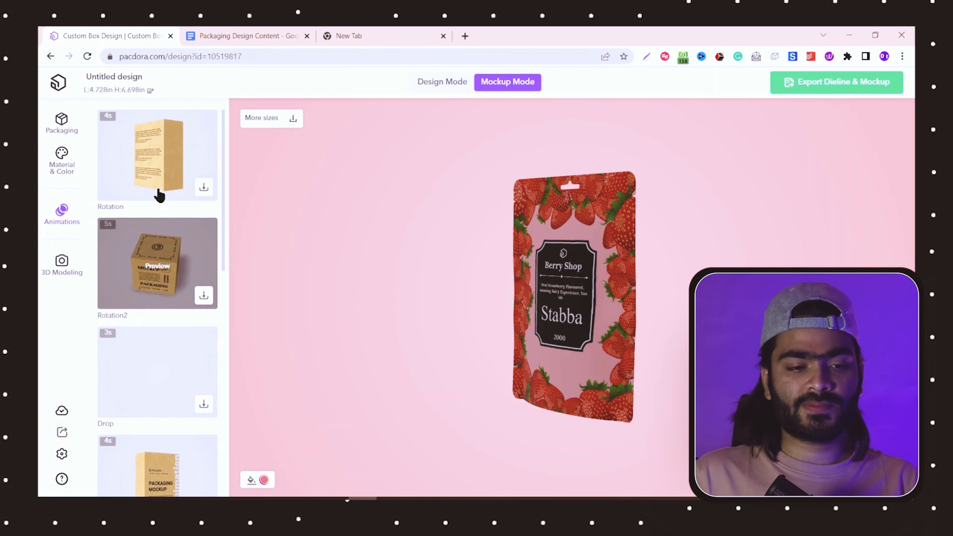
{"action": "left_click", "coordinate": [156, 295]}
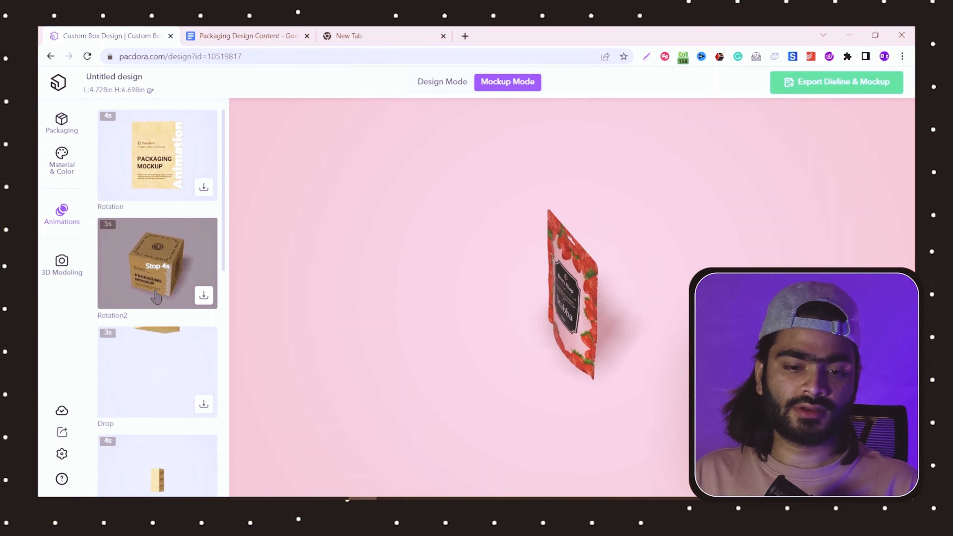
{"action": "scroll", "coordinate": [133, 308], "scroll_direction": "down", "scroll_amount": 5}
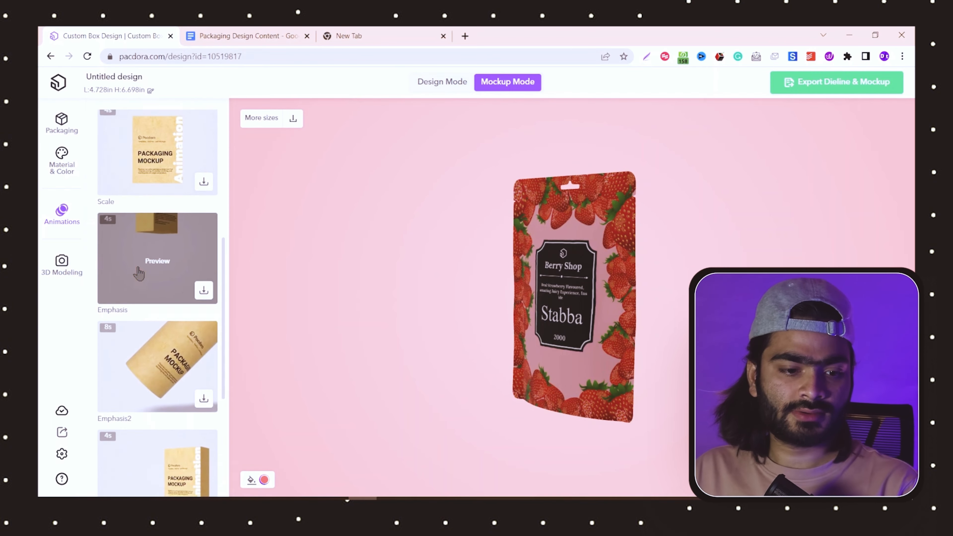
{"action": "scroll", "coordinate": [139, 274], "scroll_direction": "down", "scroll_amount": 2}
{"action": "left_click", "coordinate": [138, 274]}
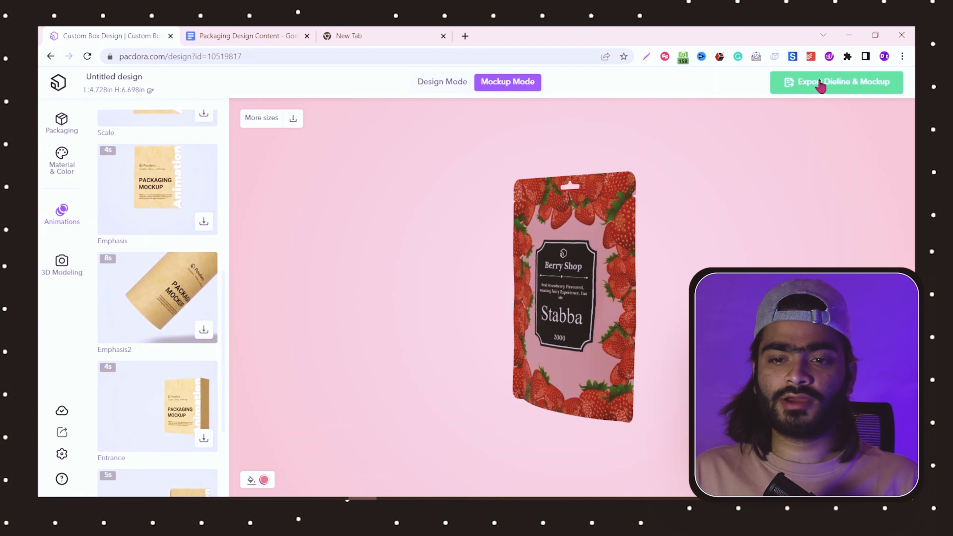
Open the dieline and mockup export settings and set the mockup's aspect ratio to 16:9
{"action": "left_click", "coordinate": [852, 93]}
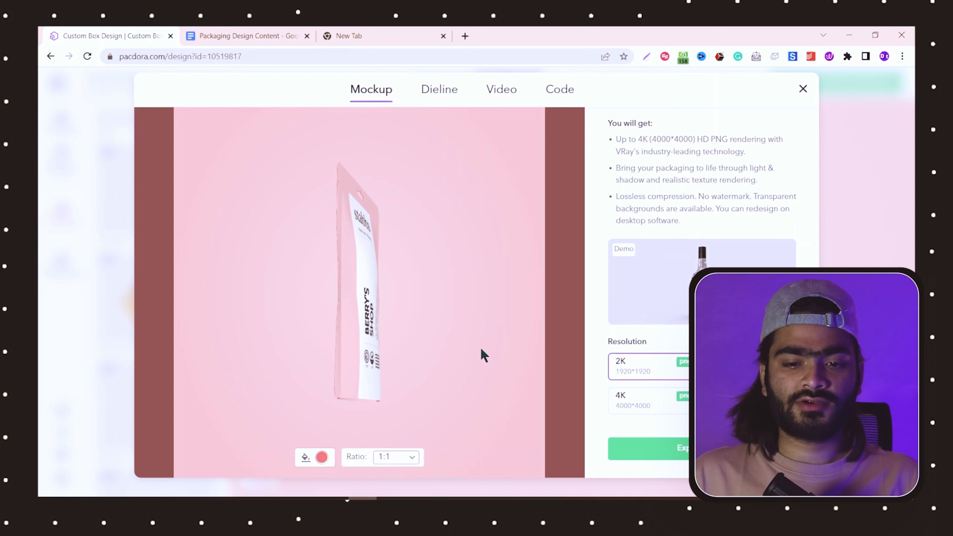
{"action": "left_click", "coordinate": [401, 466]}
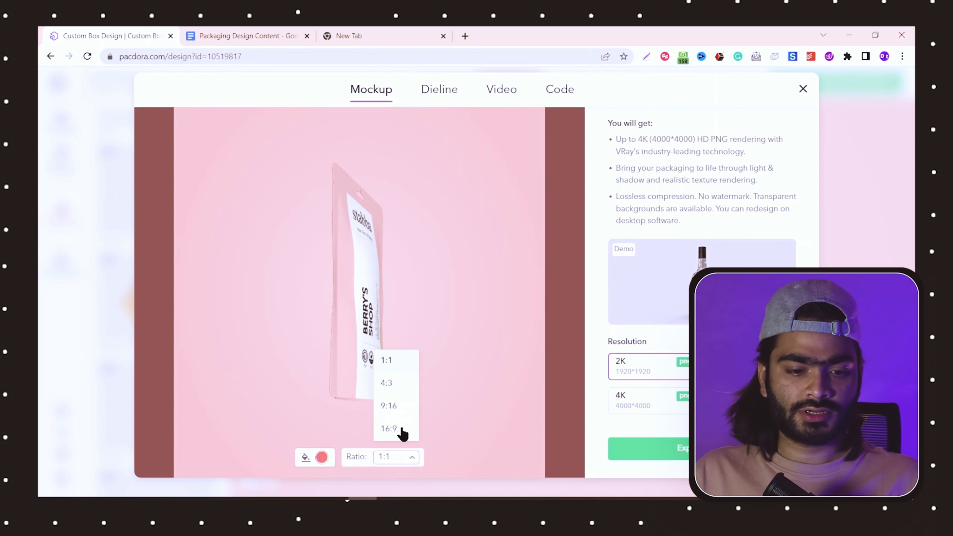
{"action": "left_click", "coordinate": [389, 428]}
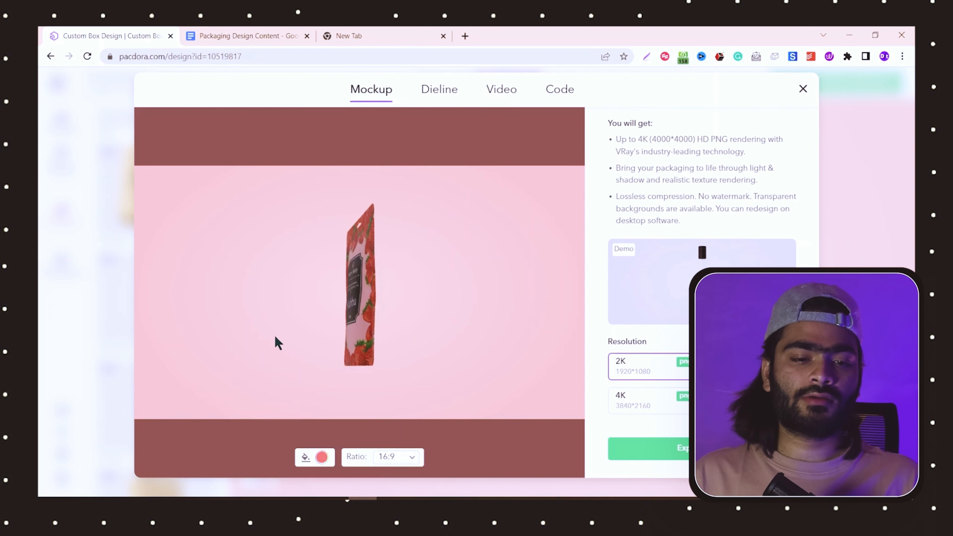
{"action": "left_click", "coordinate": [401, 459]}
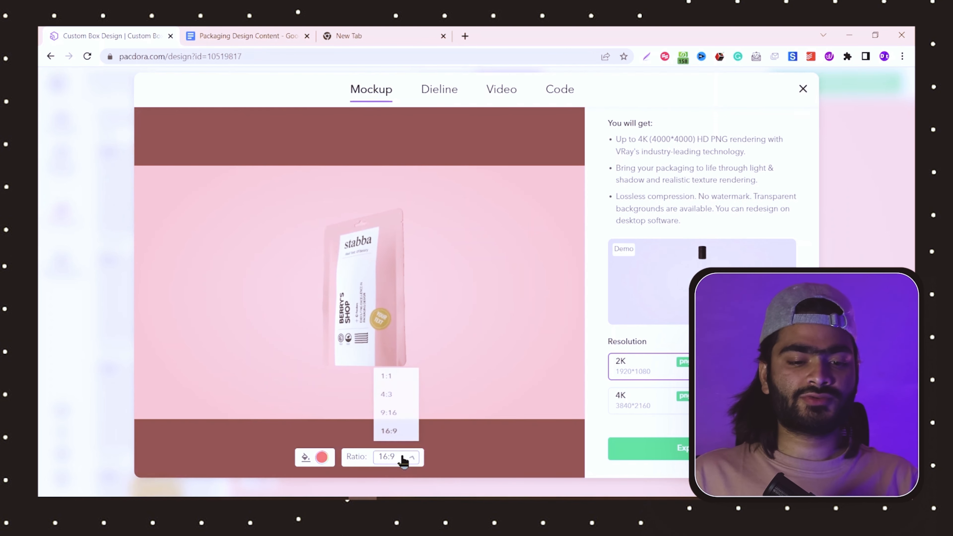
{"action": "left_click", "coordinate": [397, 431]}
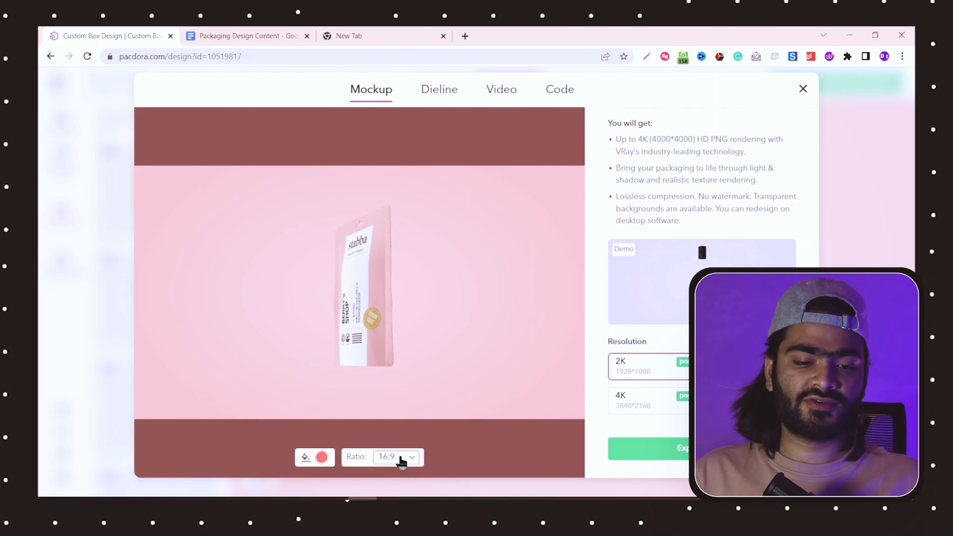
Set the exported mockup's ratio to 9:16 and rotate the pouch to show its strawberry front and base
{"action": "left_click", "coordinate": [400, 458]}
{"action": "left_click", "coordinate": [390, 406]}
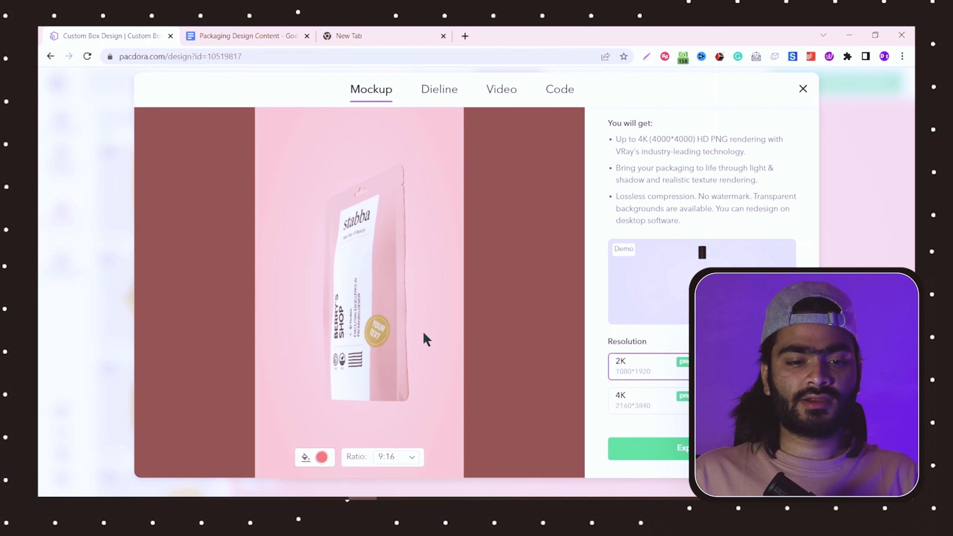
{"action": "left_click_drag", "start_coordinate": [630, 284], "coordinate": [416, 186]}
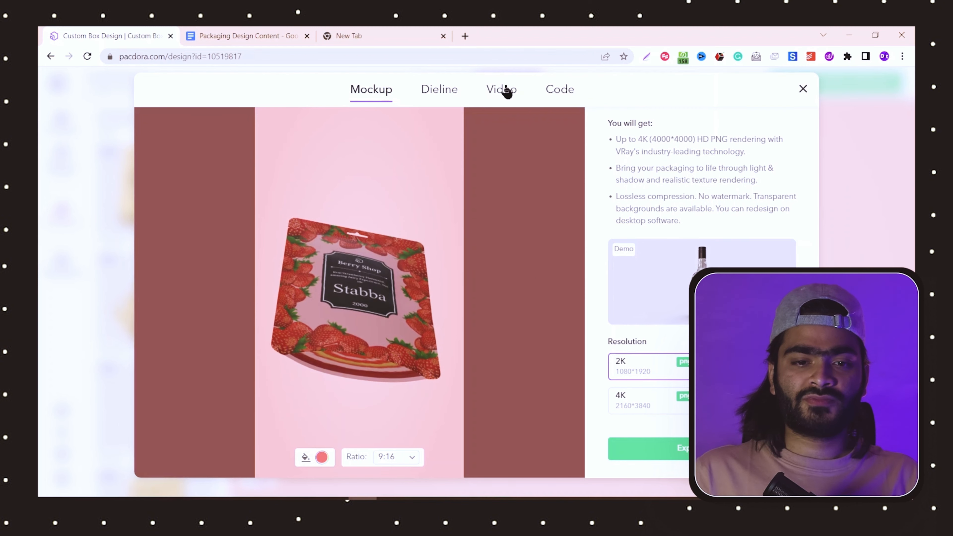
Export the pouch mockup as a video using the 8-second video style
{"action": "left_click", "coordinate": [507, 92]}
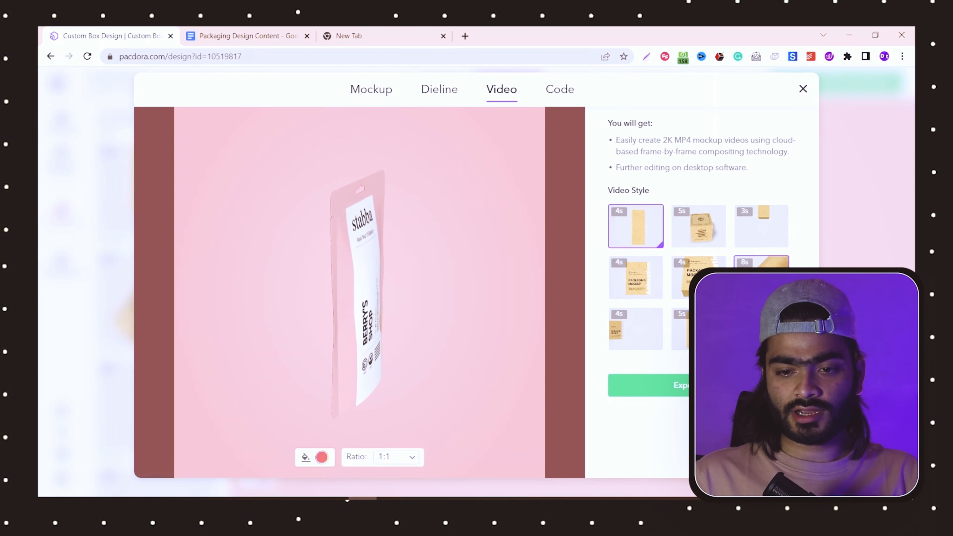
{"action": "left_click", "coordinate": [784, 263]}
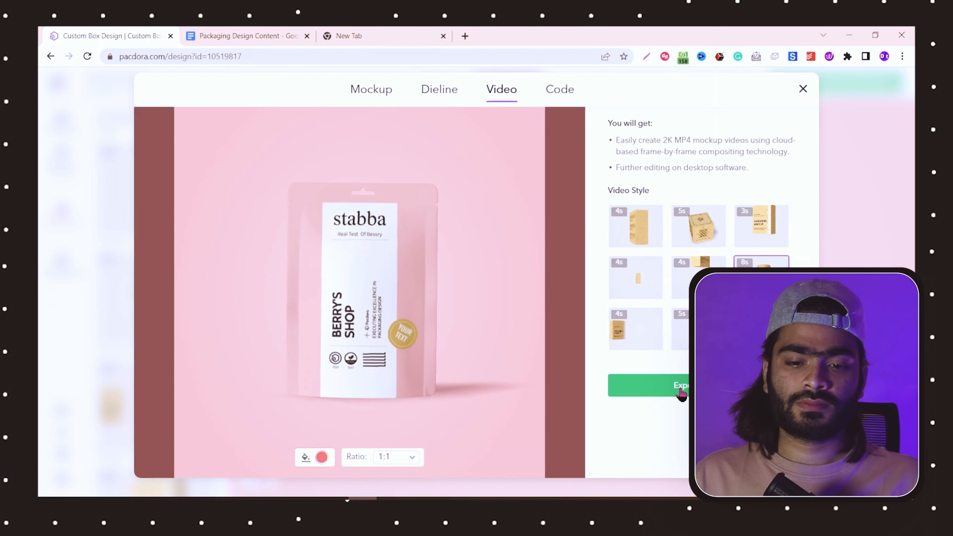
{"action": "left_click", "coordinate": [681, 390]}
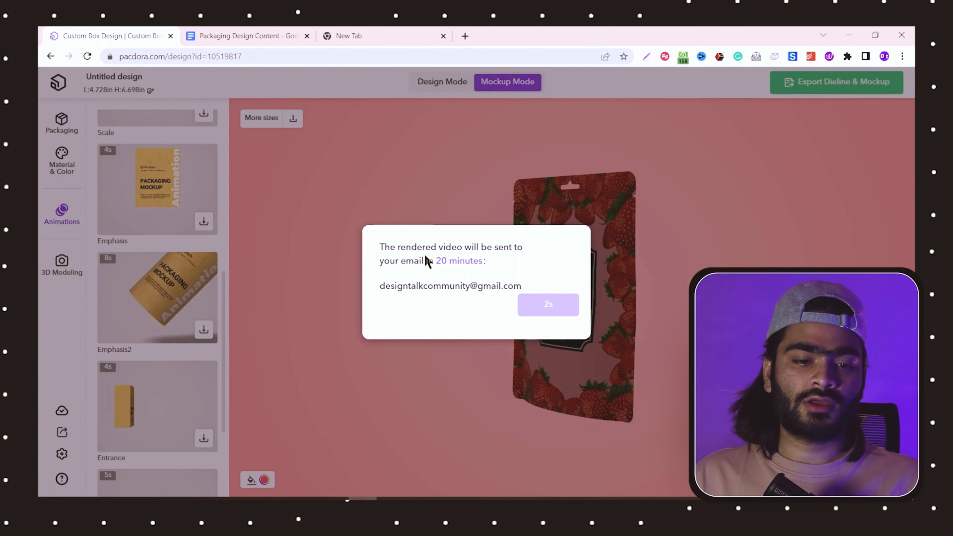
Read through and confirm the rendered video's email delivery notice, then return the pouch to Design Mode
{"action": "left_click_drag", "start_coordinate": [492, 248], "coordinate": [513, 249]}
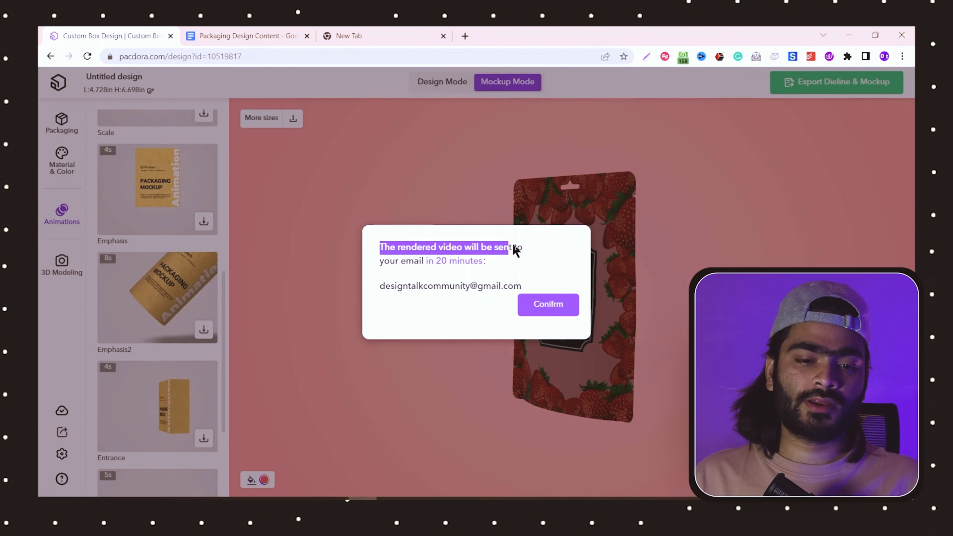
{"action": "left_click", "coordinate": [466, 268]}
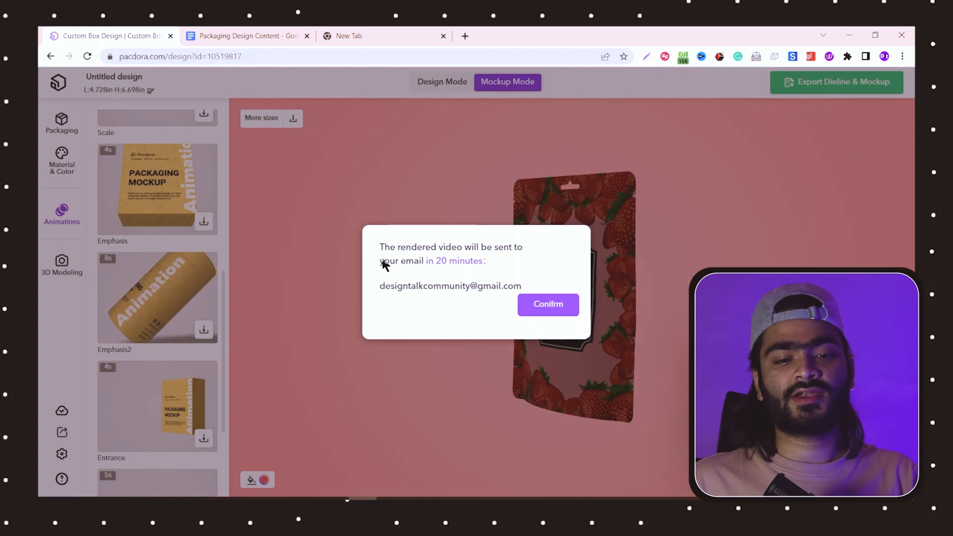
{"action": "left_click_drag", "start_coordinate": [384, 262], "coordinate": [494, 264]}
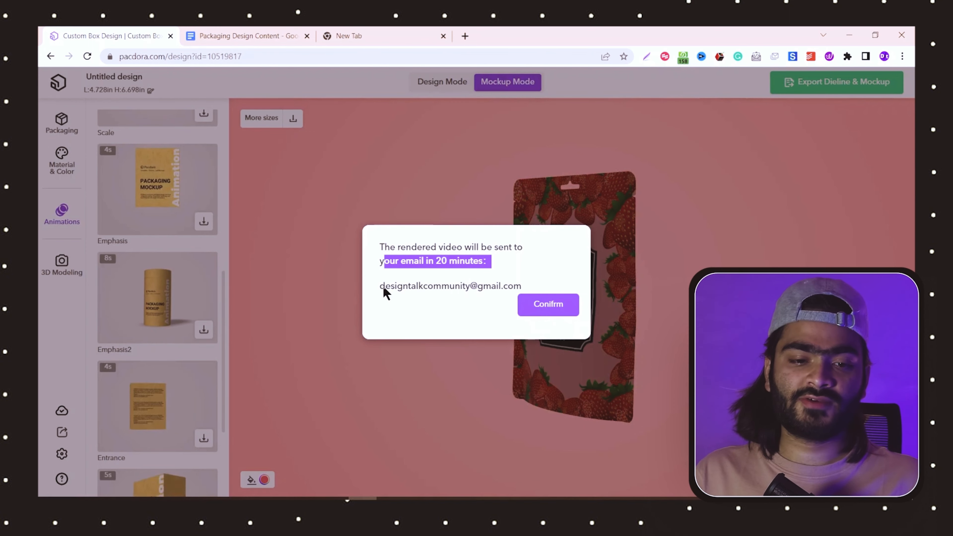
{"action": "left_click_drag", "start_coordinate": [381, 287], "coordinate": [496, 284]}
{"action": "left_click", "coordinate": [500, 284]}
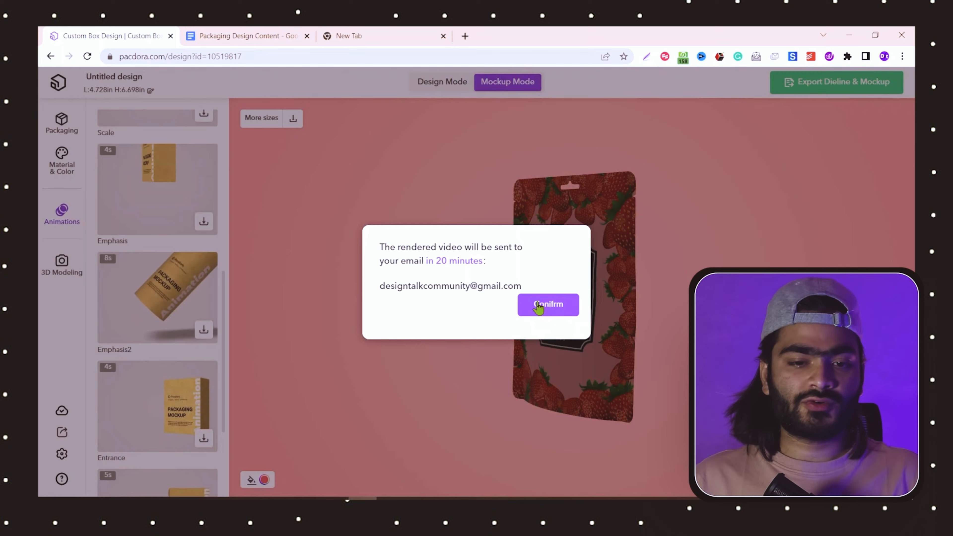
{"action": "left_click", "coordinate": [547, 304]}
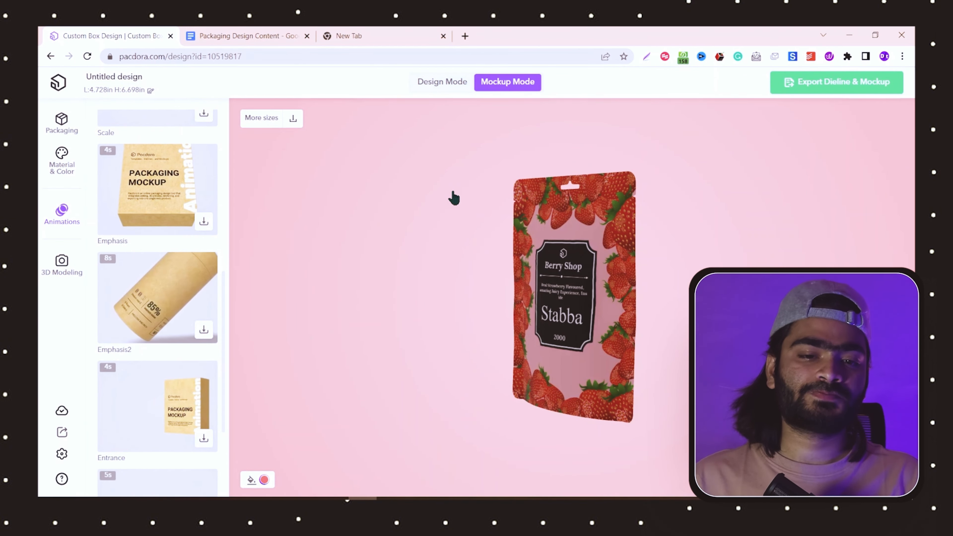
{"action": "left_click", "coordinate": [445, 88]}
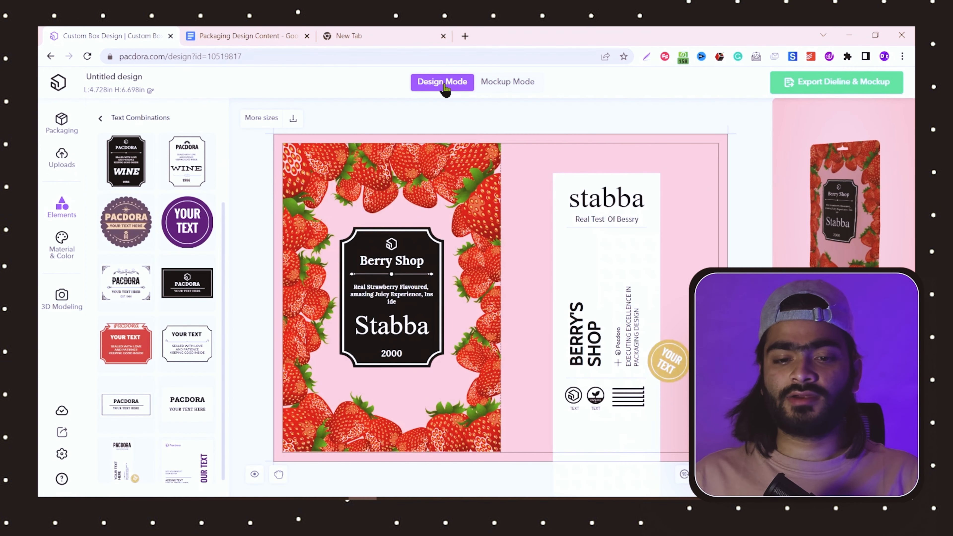